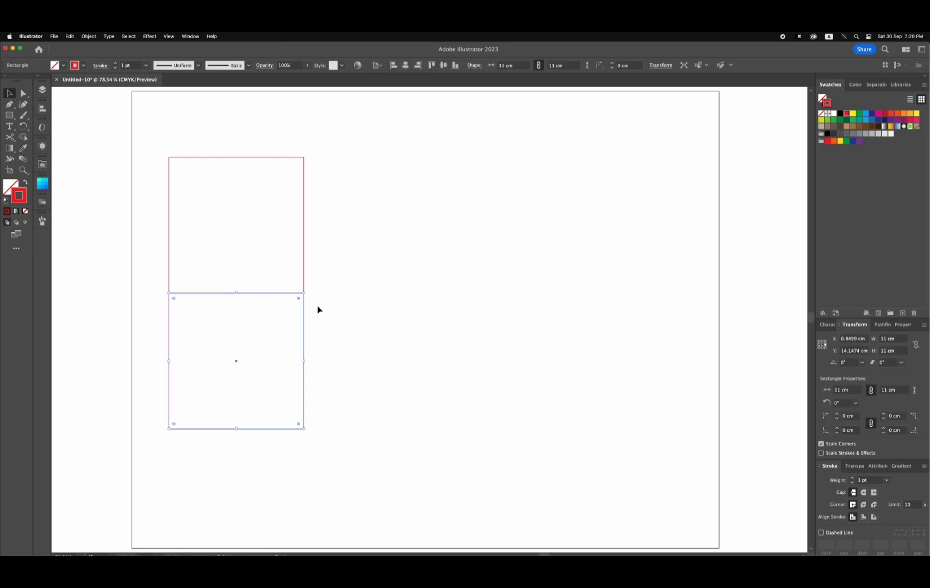
- Average the lower square's two bottom anchor points on both axes to turn it into a downward-pointing triangle
left_click(25, 93)
left_click_drag(155, 413, 329, 455)
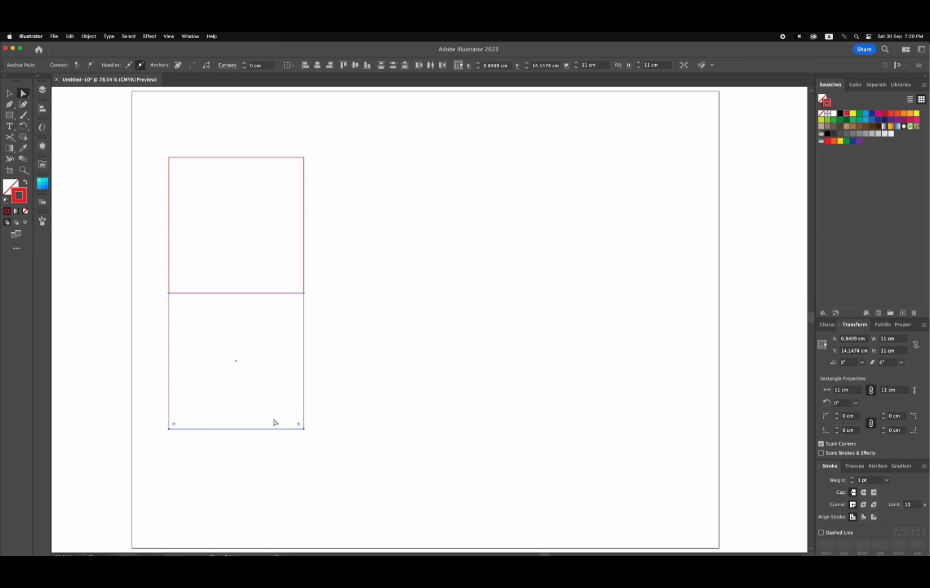
right_click(275, 422)
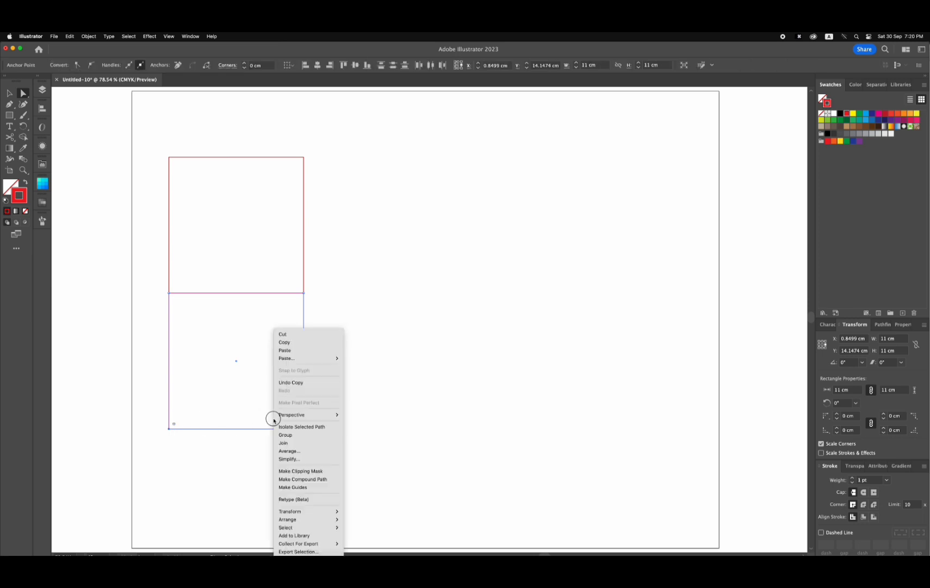
left_click(298, 453)
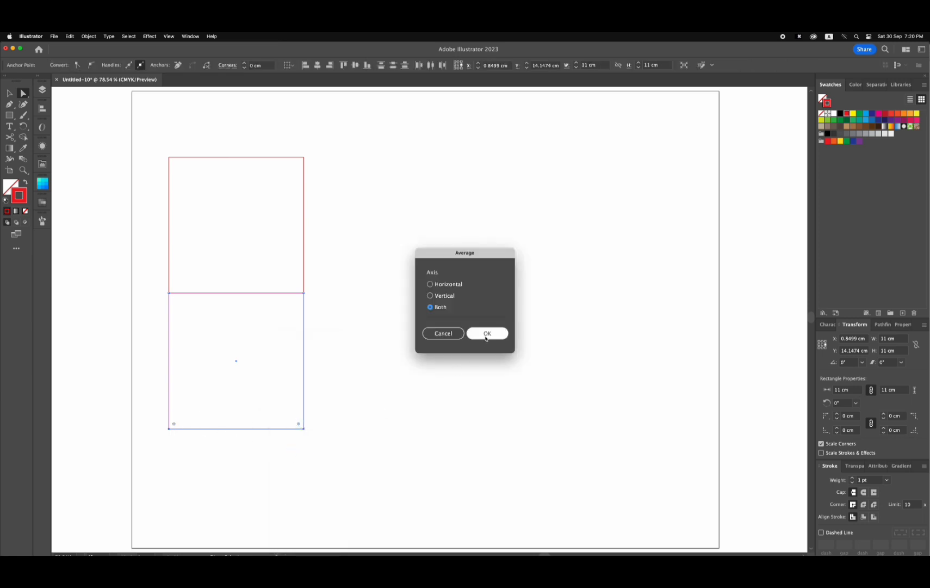
left_click(476, 335)
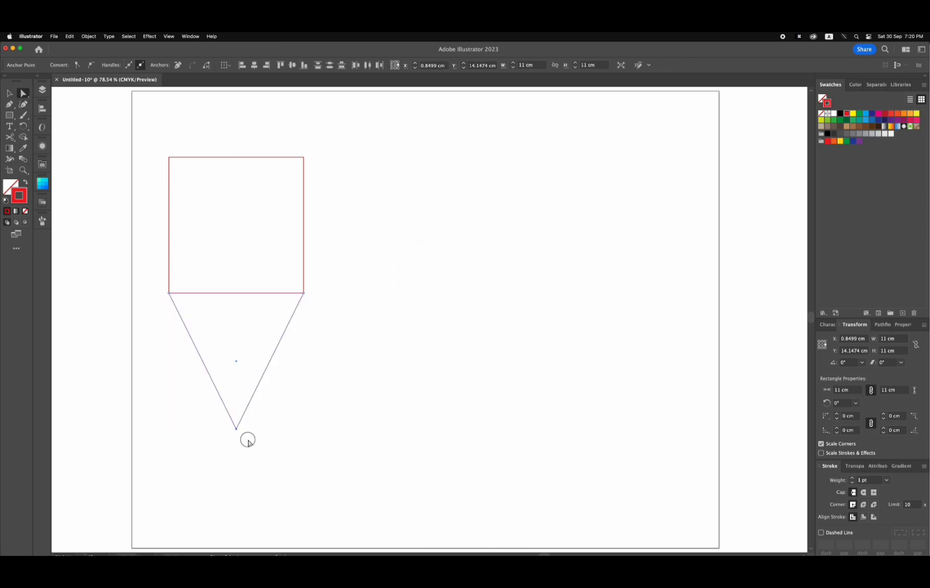
- Test the triangle's tip by moving one of its anchor points aside, and undo the move
left_click_drag(236, 429, 271, 431)
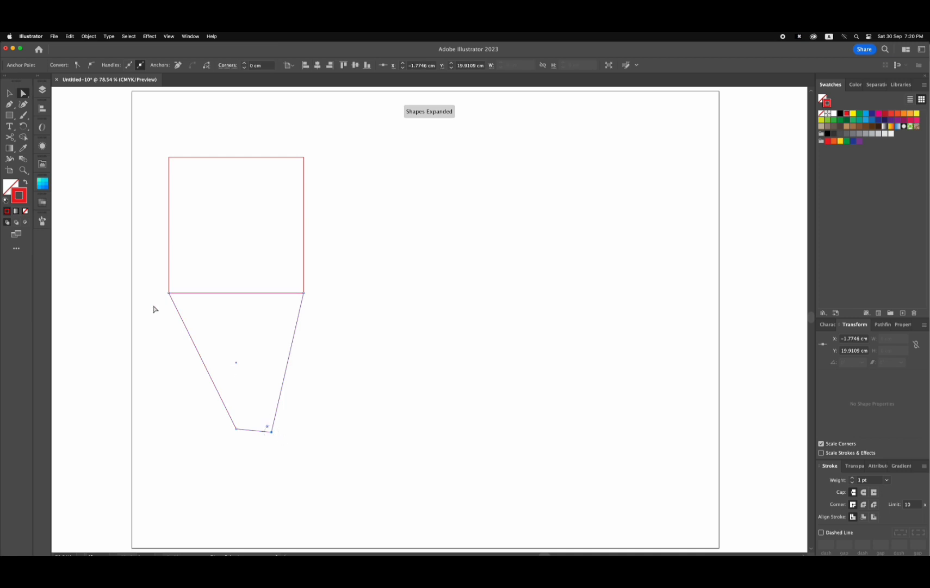
key("ctrl+z")
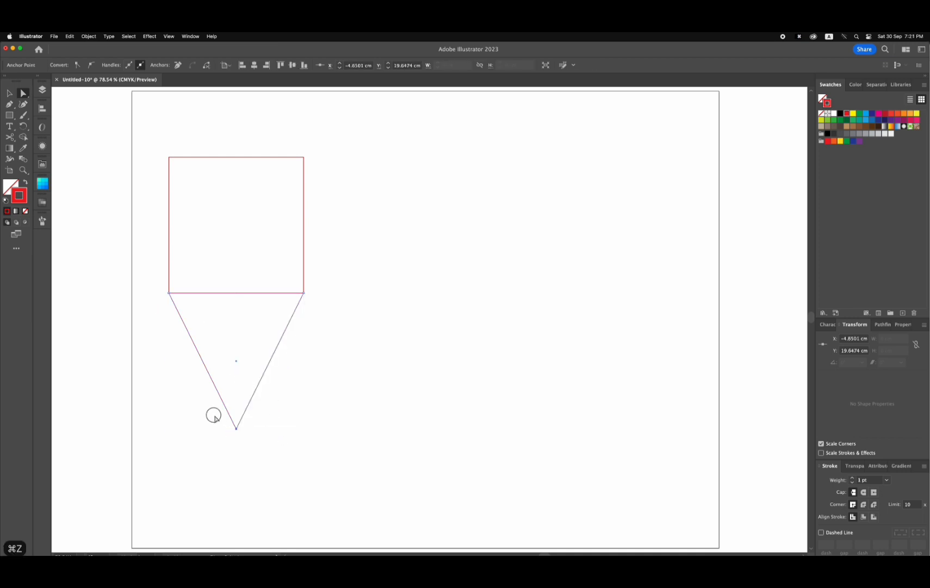
key("v")
left_click(333, 407)
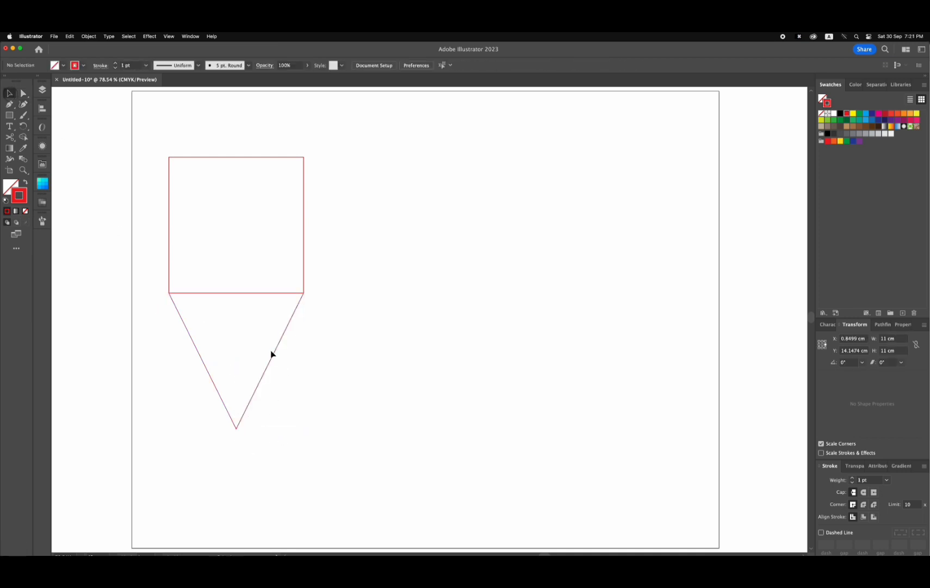
- Merge the triangle's overlapping tip anchor points into one with Pathfinder
left_click(266, 372)
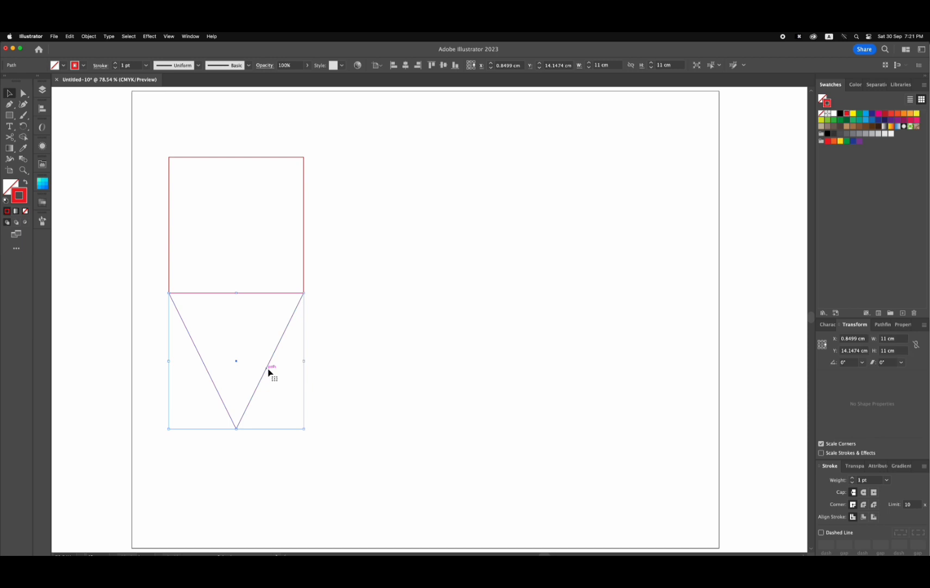
left_click(881, 326)
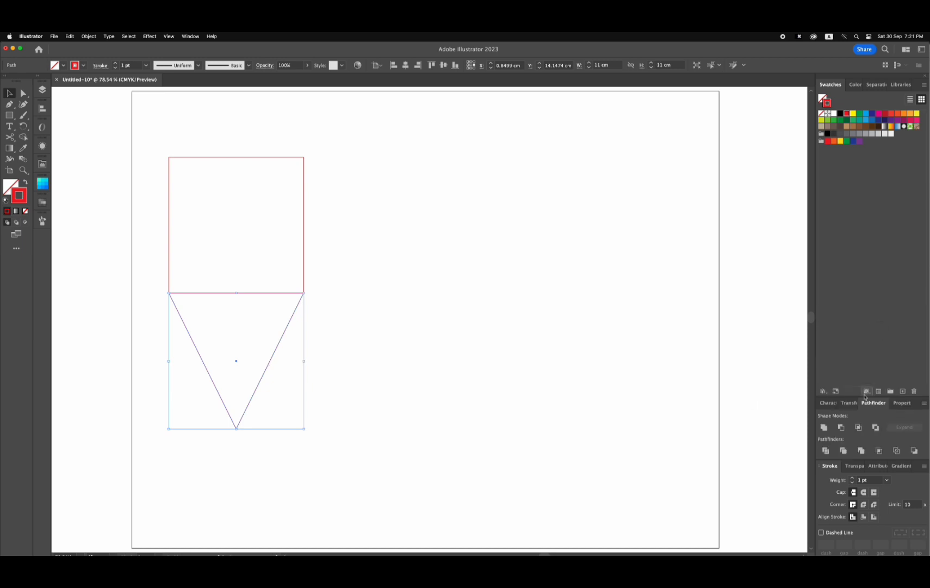
left_click(450, 401)
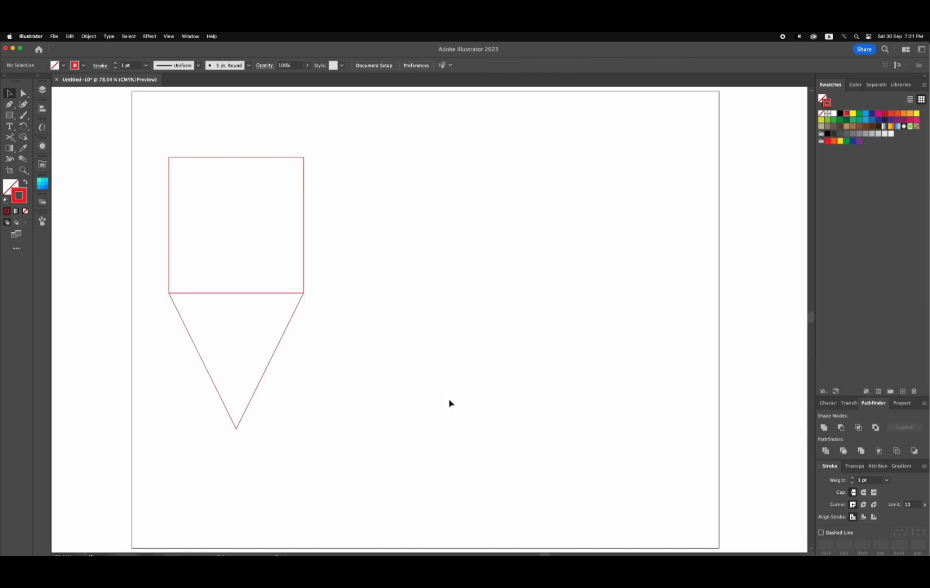
- Check that the triangle's tip is one point by moving it diagonally outward, and undo the move
left_click(23, 93)
left_click(237, 428)
left_click_drag(236, 429, 280, 444)
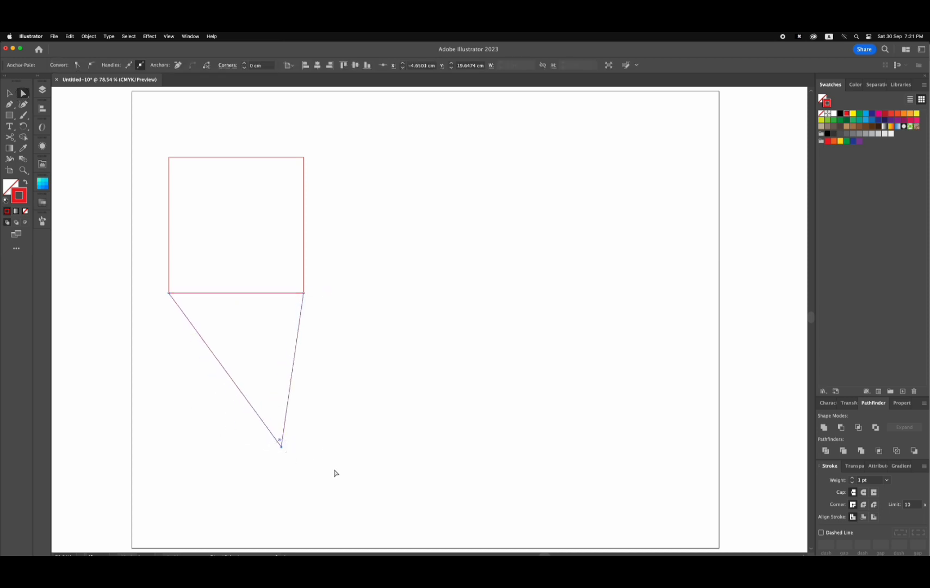
key("super+z")
key("v")
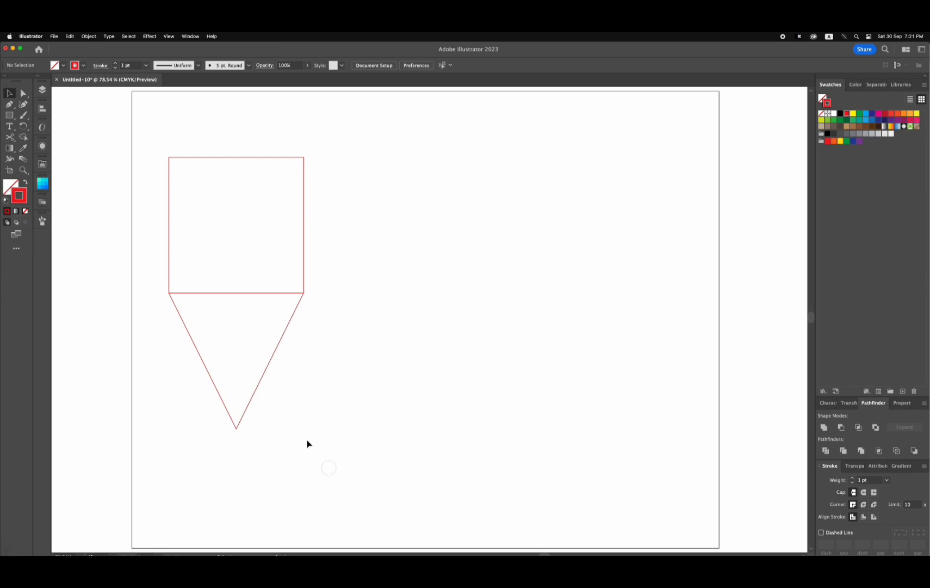
- Duplicate the triangle to the right, reflect the copy across the horizontal axis, and fit it against the first triangle's right side
left_click_drag(220, 402, 362, 408)
right_click(358, 357)
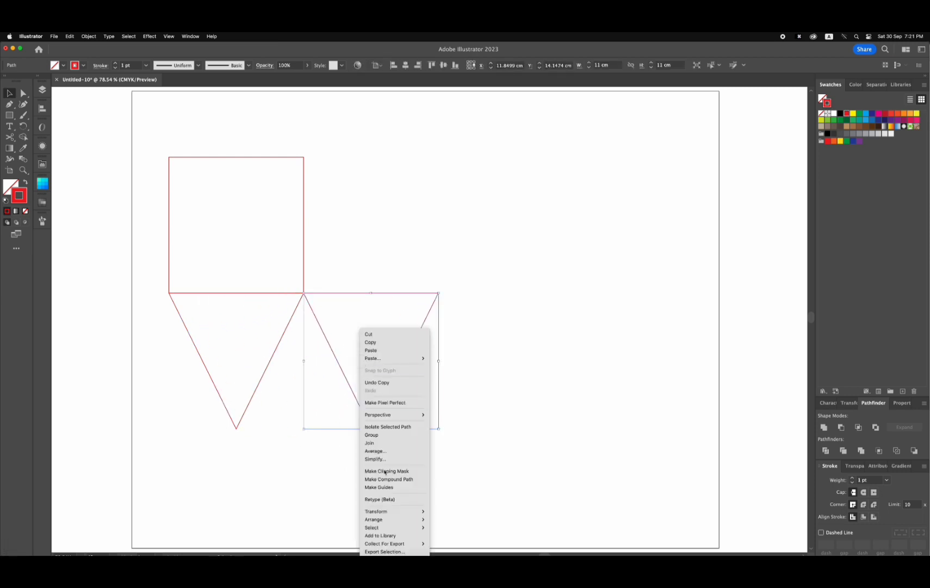
mouse_move(392, 512)
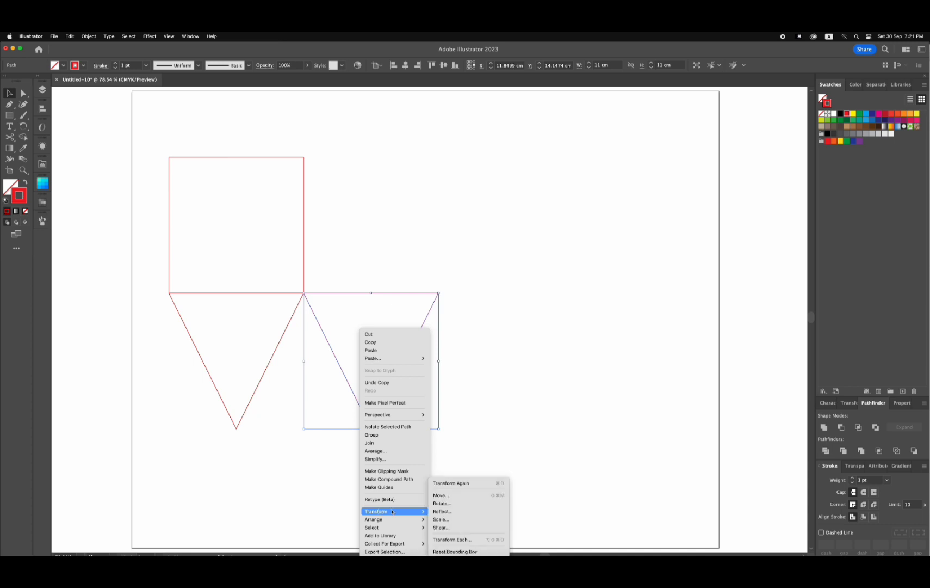
left_click(443, 511)
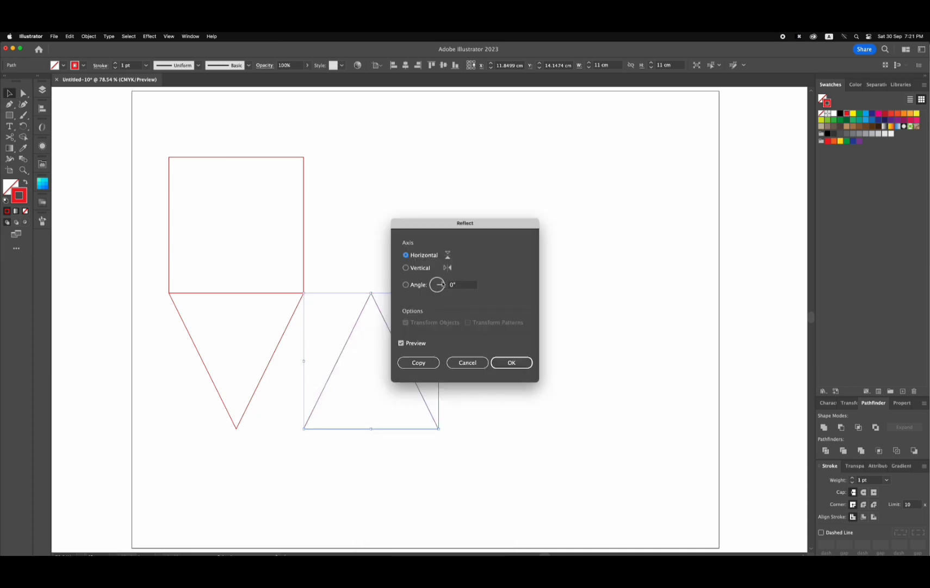
left_click(511, 363)
left_click(487, 368)
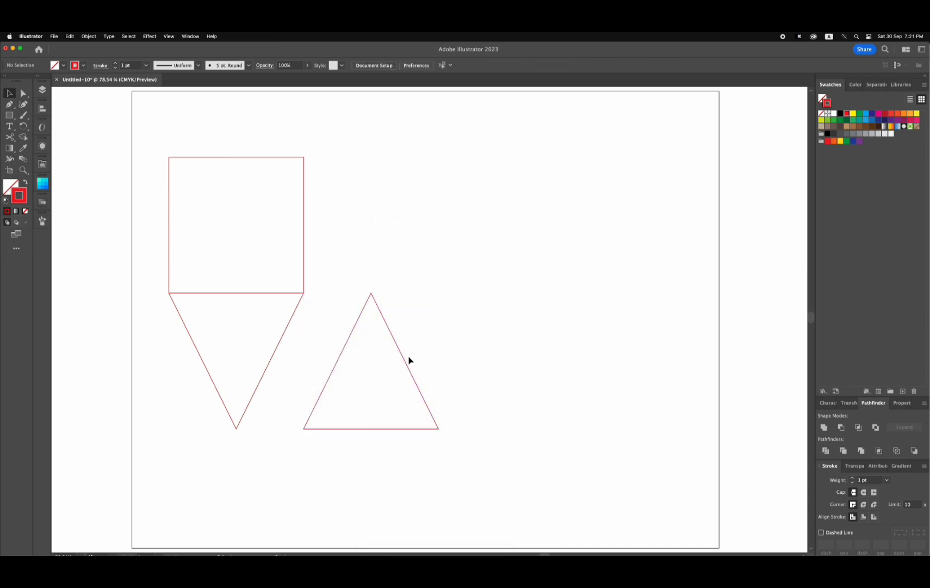
left_click_drag(404, 359, 337, 356)
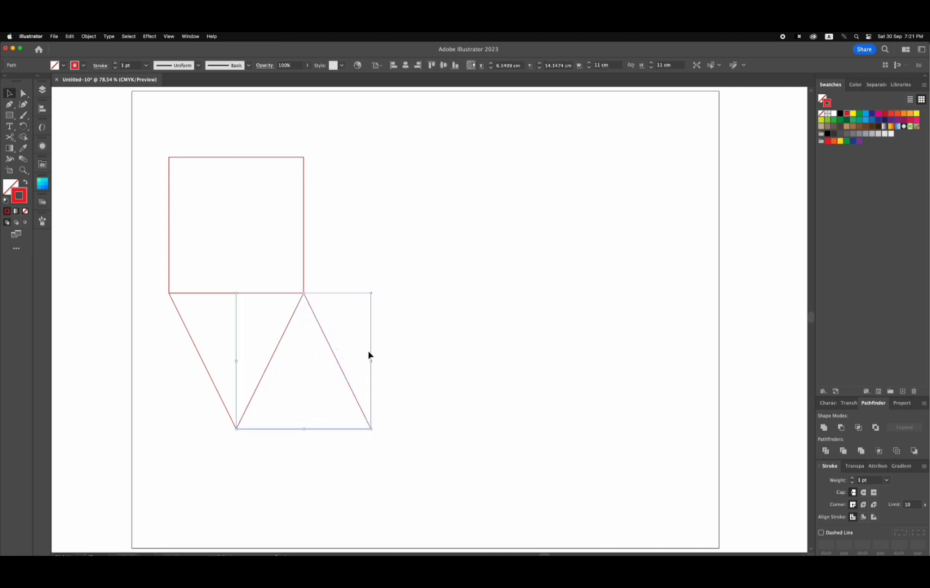
left_click(372, 355)
- Duplicate the pair of triangles side by side to the right, repeating the copy until the strip has four pairs
left_click_drag(158, 361, 363, 430)
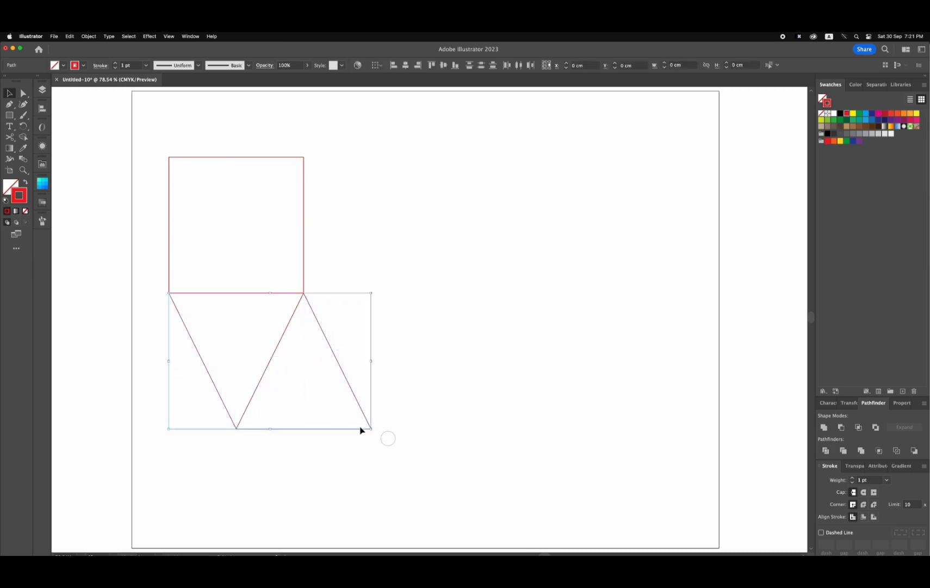
left_click_drag(219, 393, 355, 399)
key("super+d")
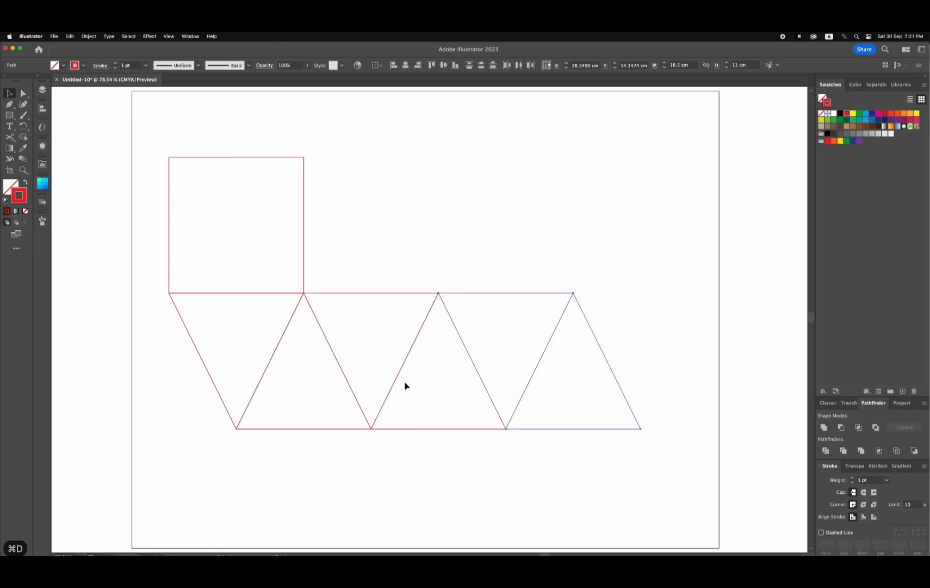
key("super+d")
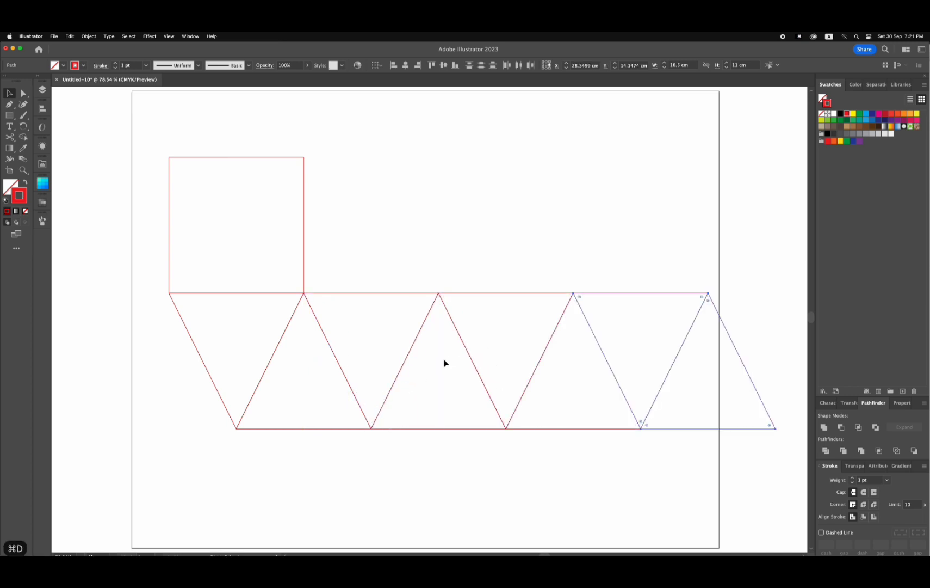
left_click(481, 270)
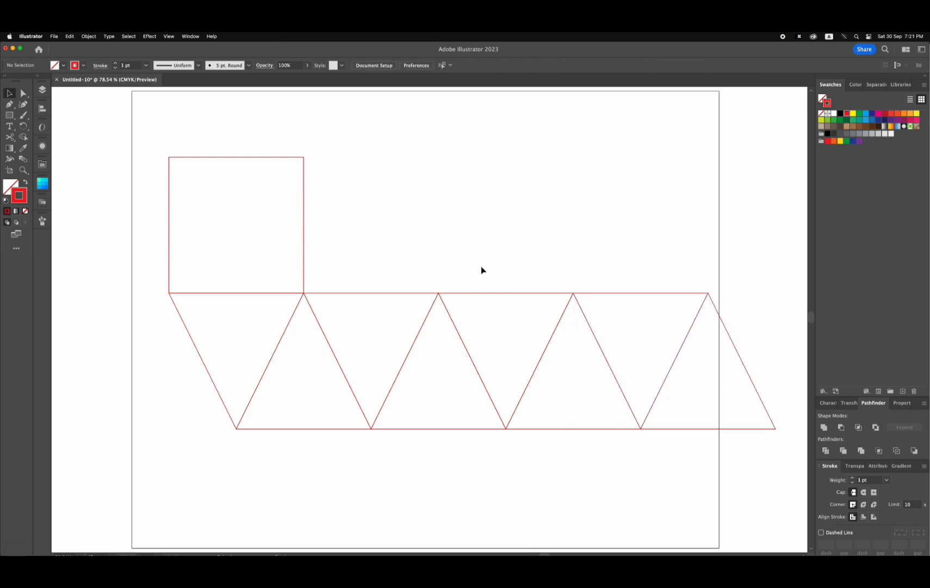
- Move the square and the whole triangle strip to the left on the artboard
left_click(748, 374)
left_click_drag(747, 374, 718, 370)
left_click(608, 270)
- Enlarge the artboard to about 55.14 cm wide and 42.29 cm high around the net
key("shift+o")
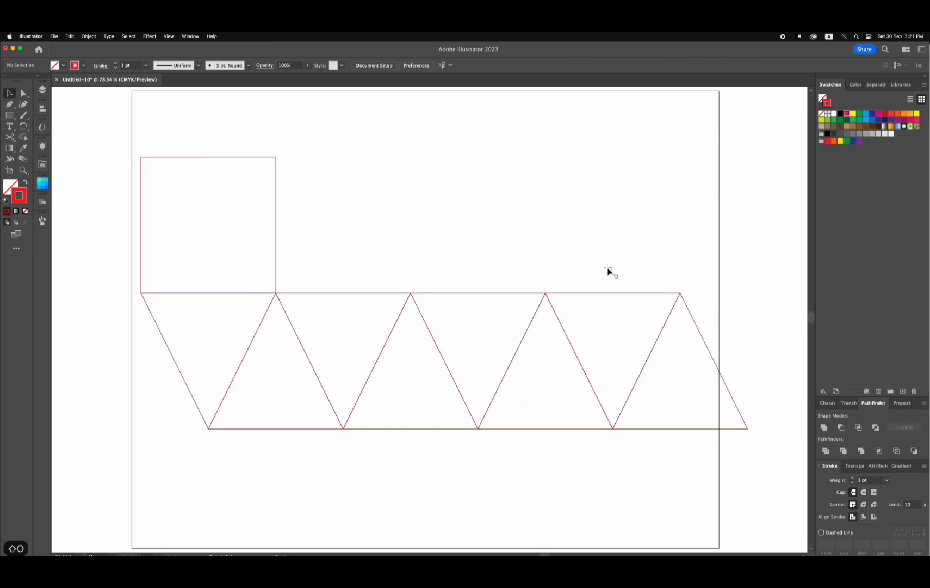
left_click_drag(719, 320, 764, 320)
key("super+minus")
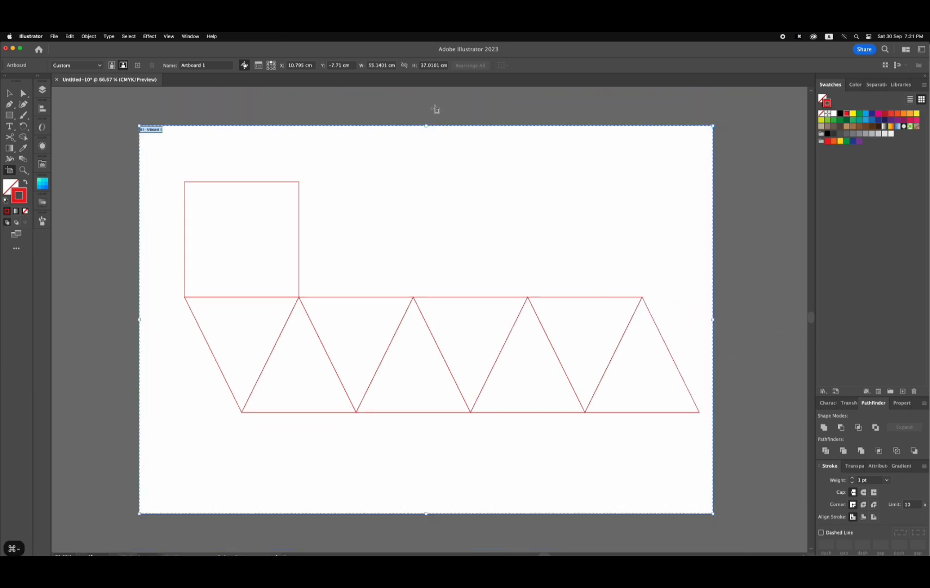
left_click_drag(425, 126, 425, 101)
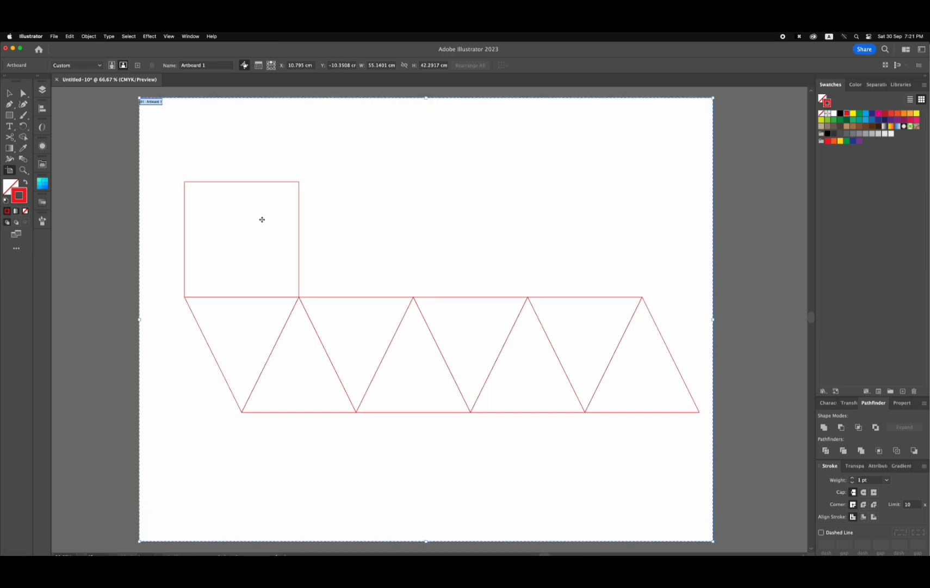
- Move the complete net up on the enlarged artboard to leave room below the triangle strip
key("v")
left_click_drag(173, 161, 623, 384)
left_click(329, 232)
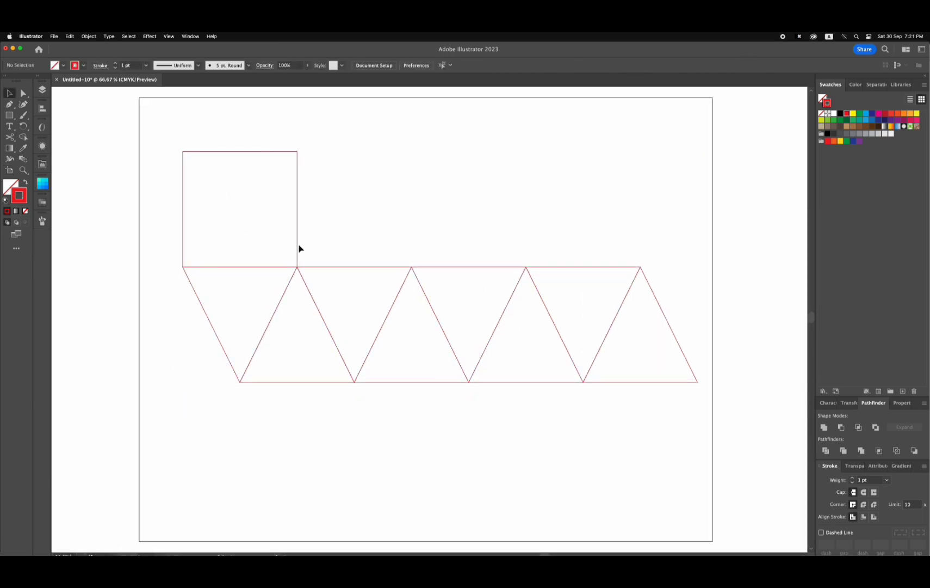
- Duplicate the square directly above itself and set the copy's height to 2 cm from its bottom-centre reference point
left_click_drag(300, 249, 297, 129)
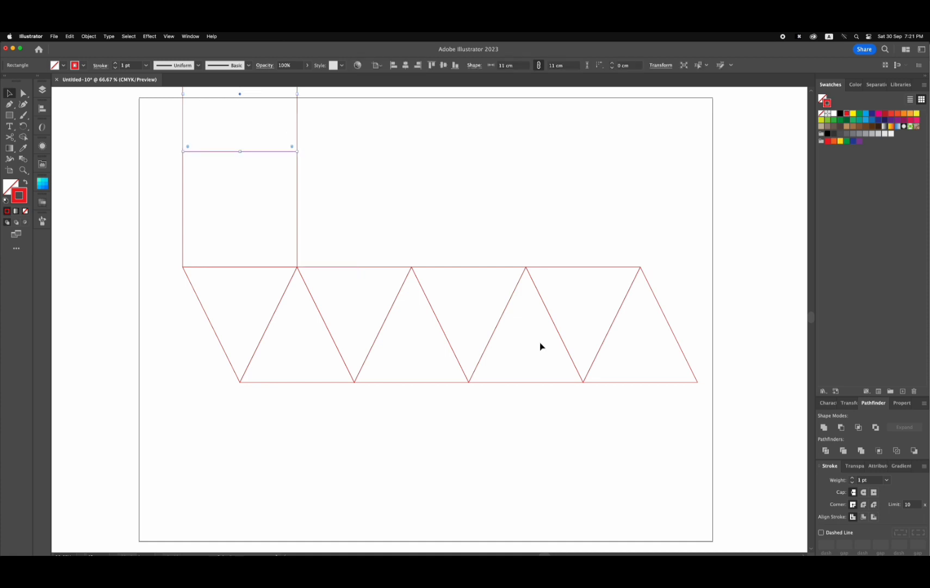
left_click(849, 403)
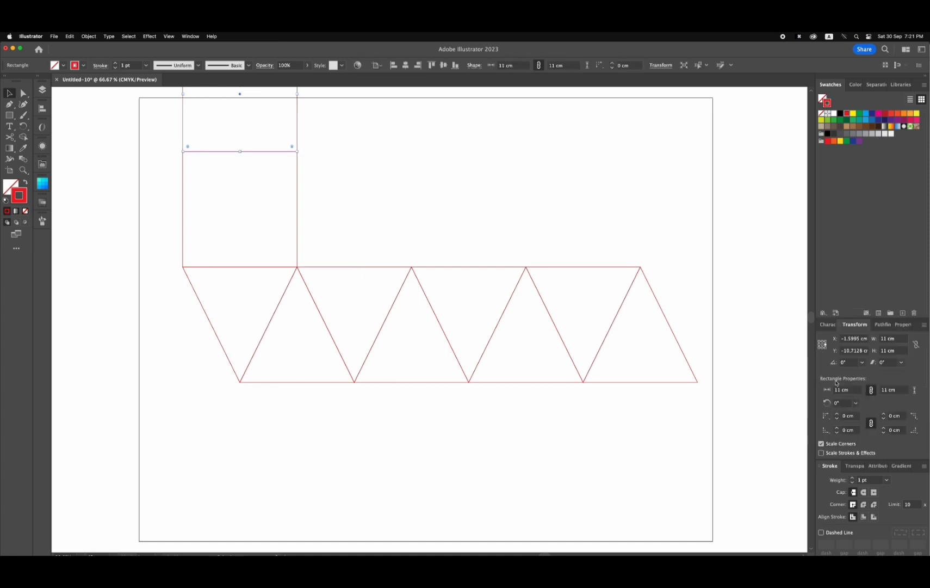
left_click(821, 347)
left_click(894, 351)
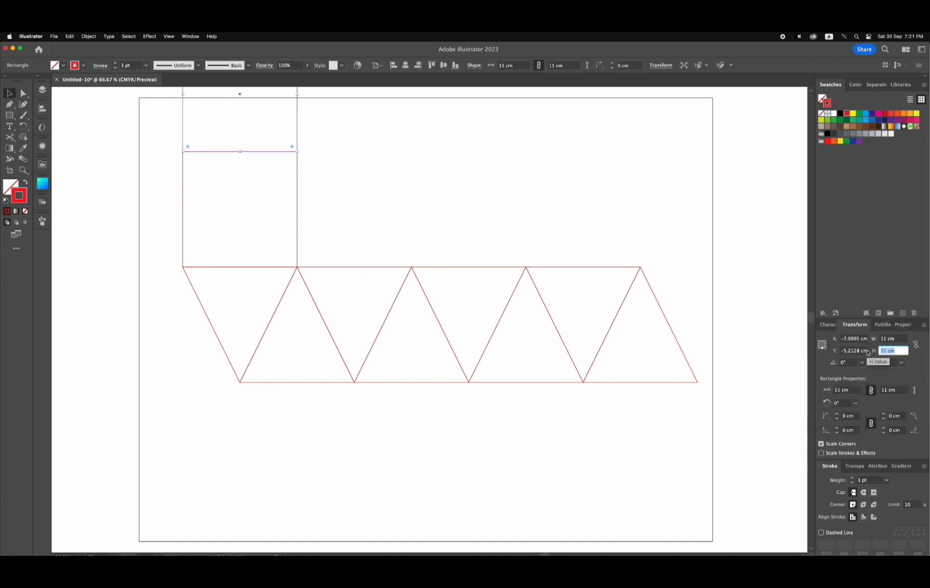
type("2")
key("Return")
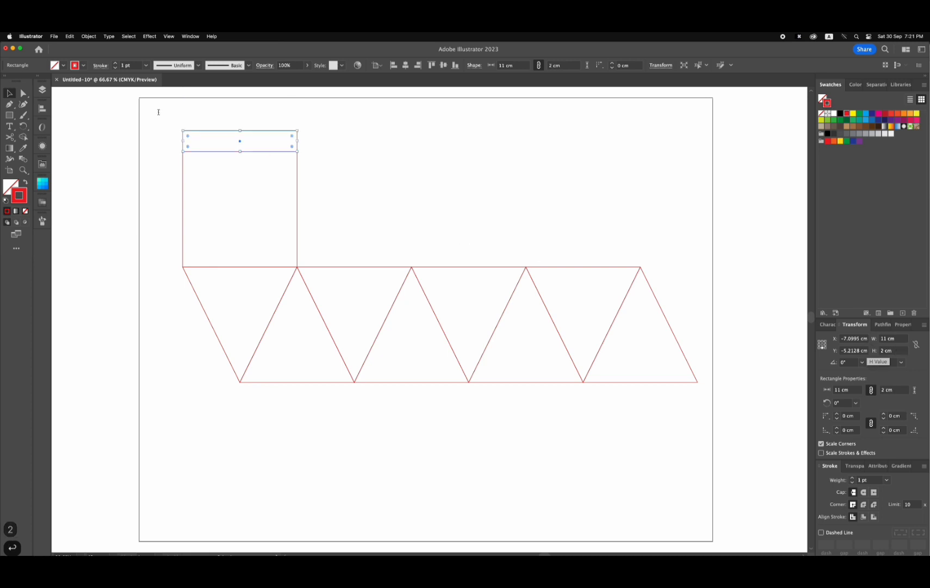
- Round the two top corners of the 2 cm high flap above the square
key("a")
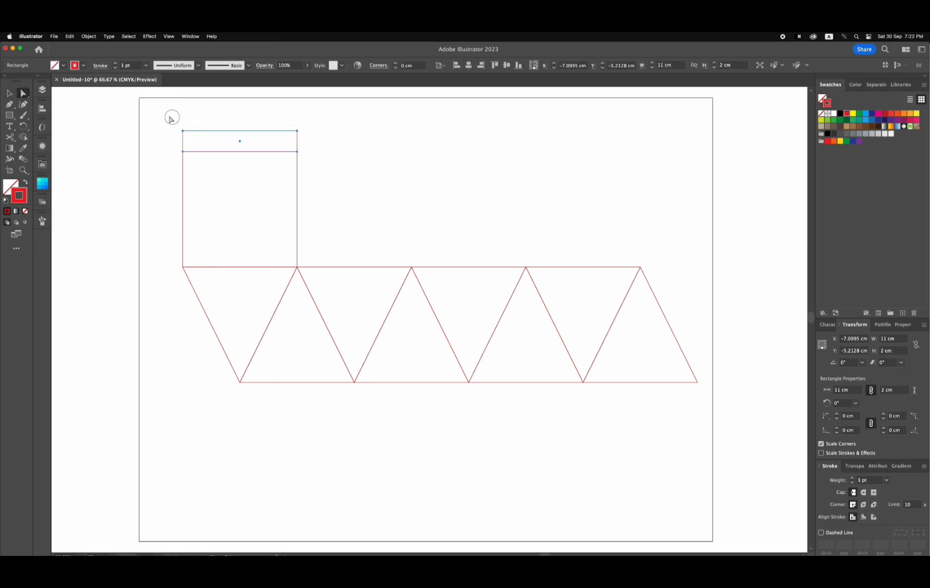
left_click_drag(171, 119, 275, 146)
left_click(335, 153)
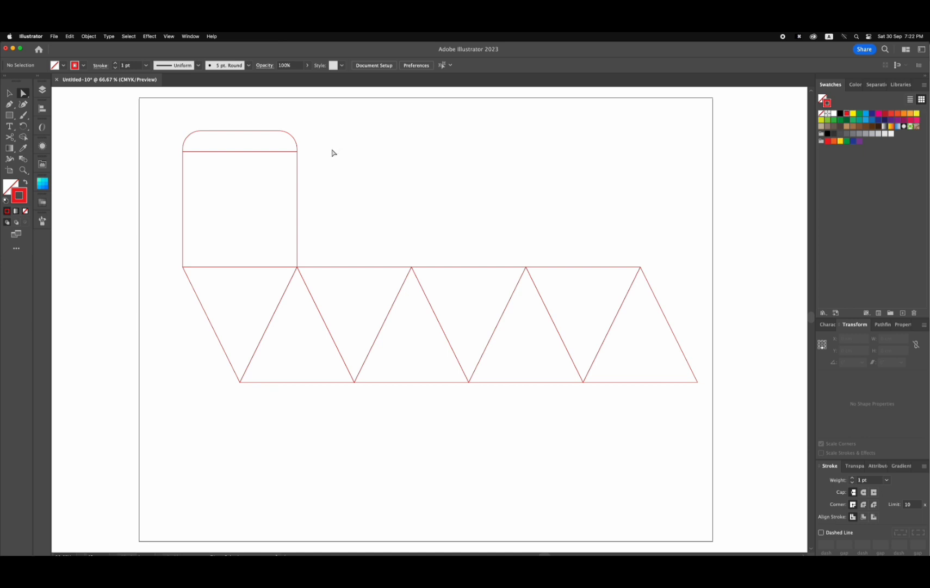
- Duplicate the square with its rounded flap below the strip, reflected across the horizontal axis and aligned with the first upright triangle's base
key("v")
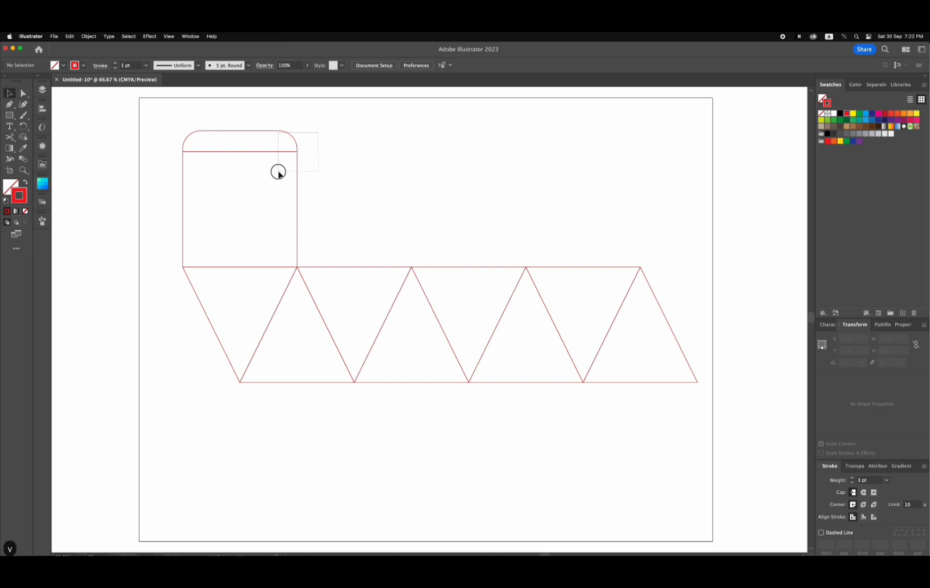
left_click_drag(260, 131, 312, 386)
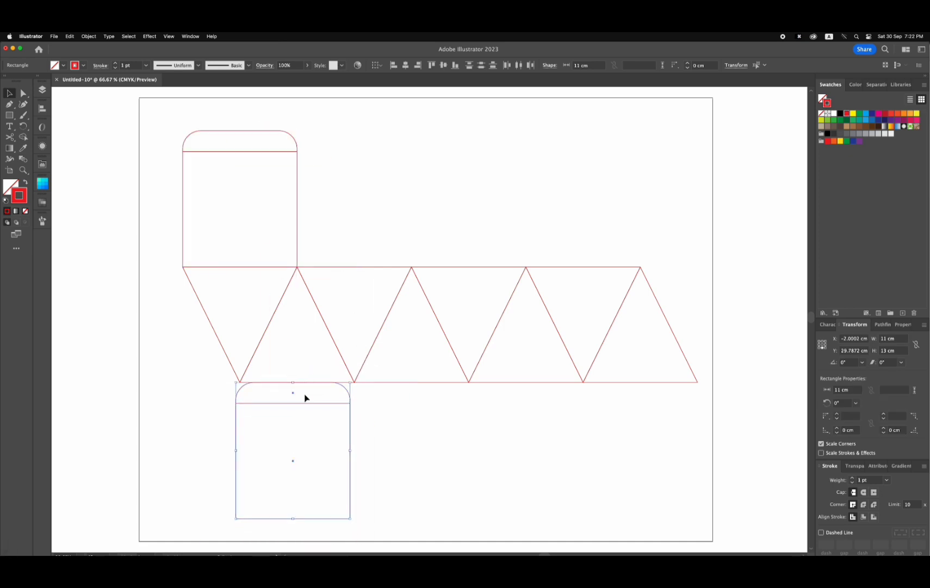
right_click(293, 401)
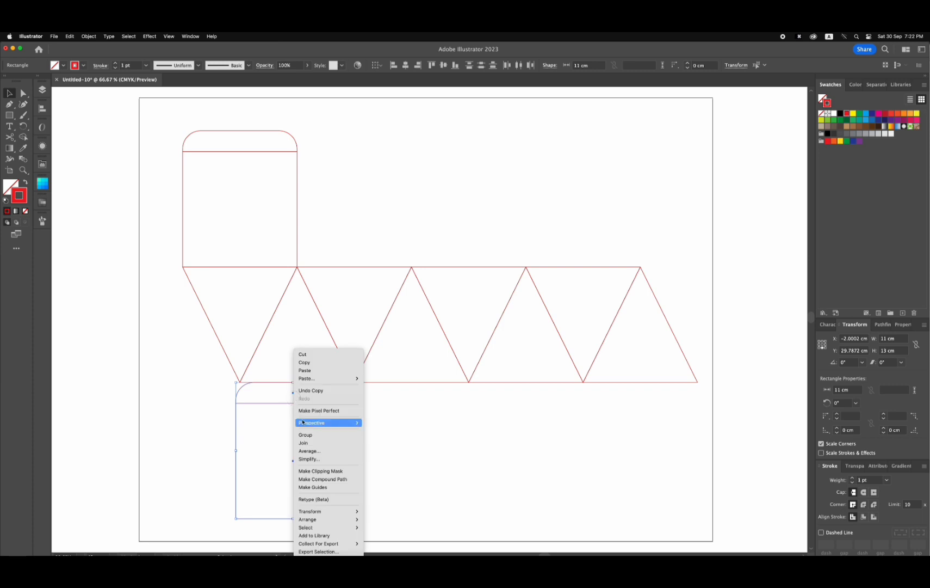
mouse_move(319, 512)
left_click(375, 511)
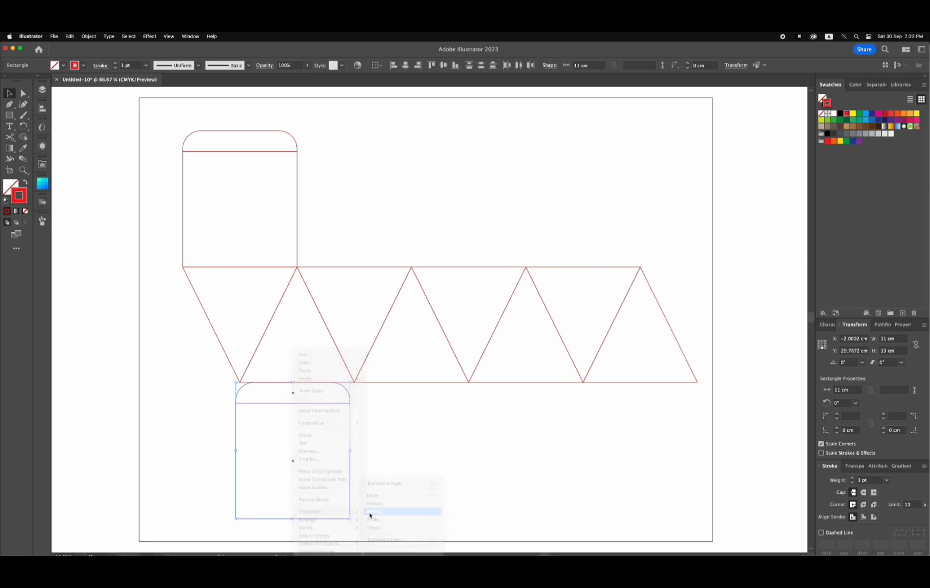
left_click(512, 363)
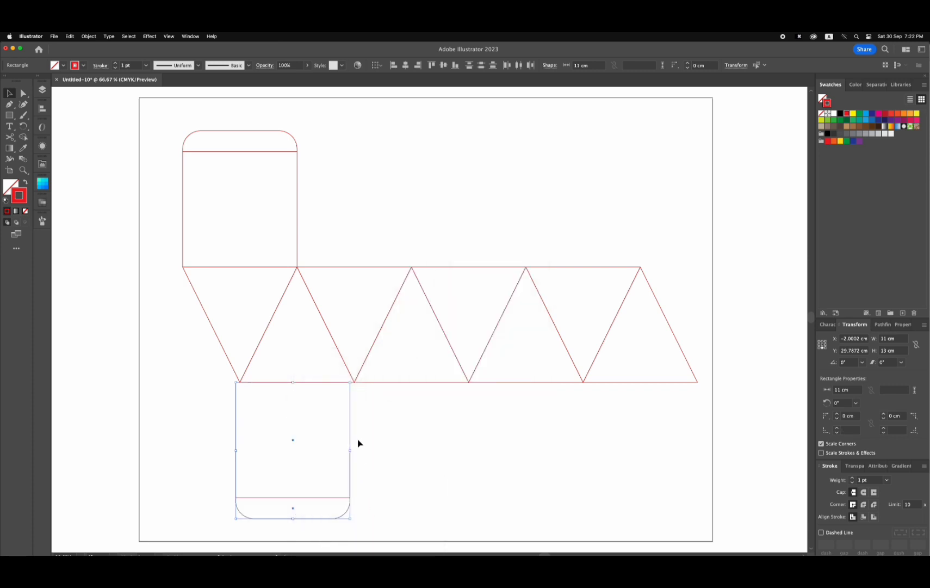
left_click_drag(351, 437, 355, 437)
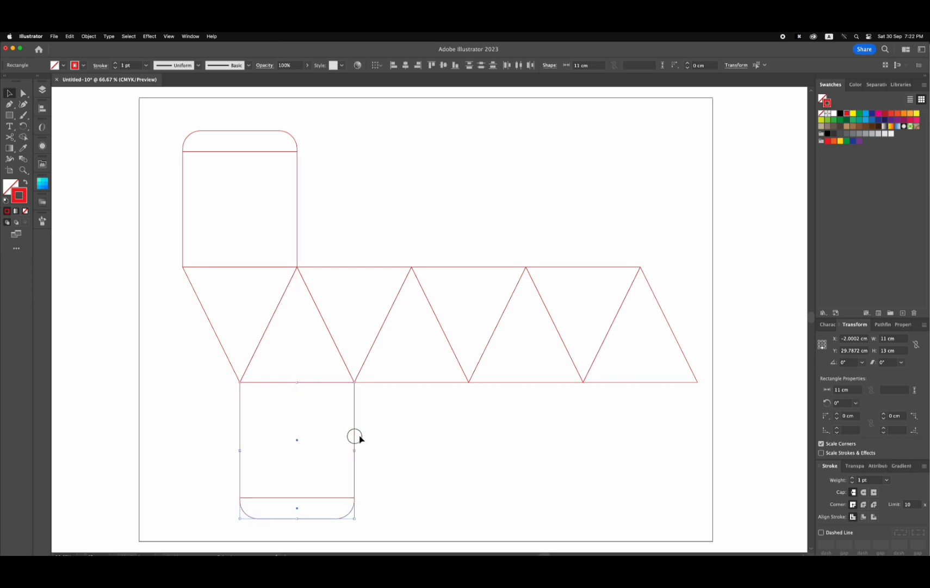
left_click(402, 441)
- Duplicate the upper square directly beside itself above the second inverted triangle and shorten the copy to about 5 cm high
scroll(347, 236, "up", 1)
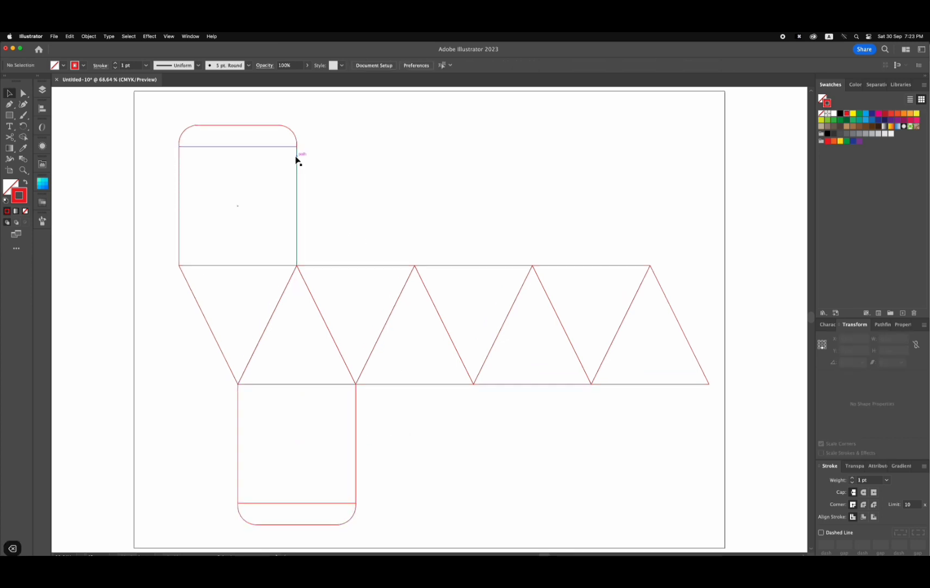
left_click_drag(296, 157, 414, 157)
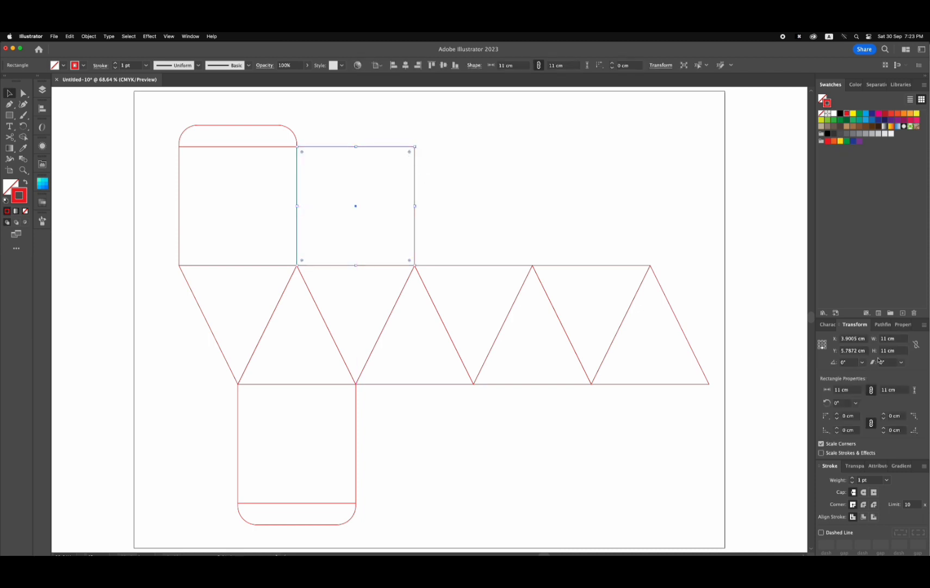
left_click_drag(356, 147, 356, 211)
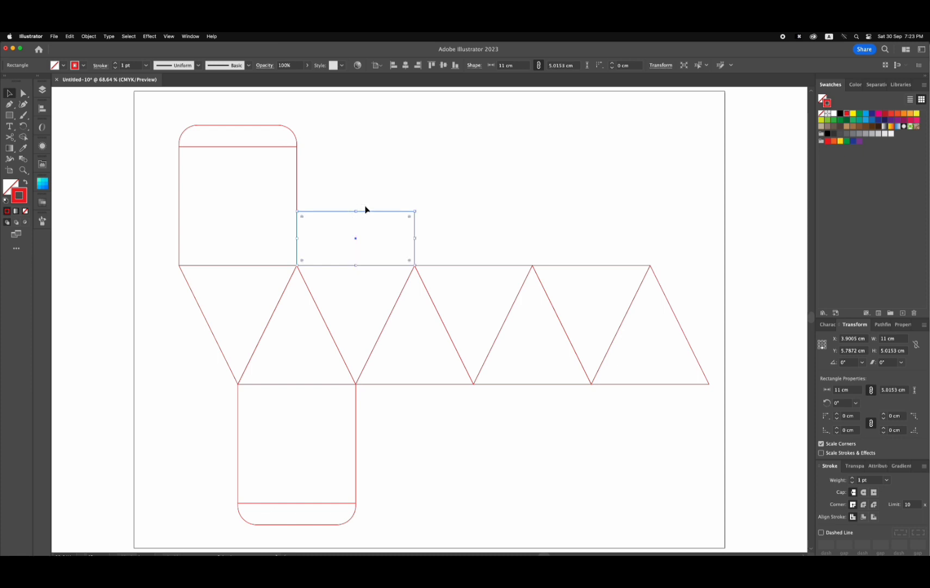
- Isolate the shortened rectangle and add anchor points near the lower ends of its left and right sides
key("z")
left_click_drag(162, 130, 303, 215)
key("v")
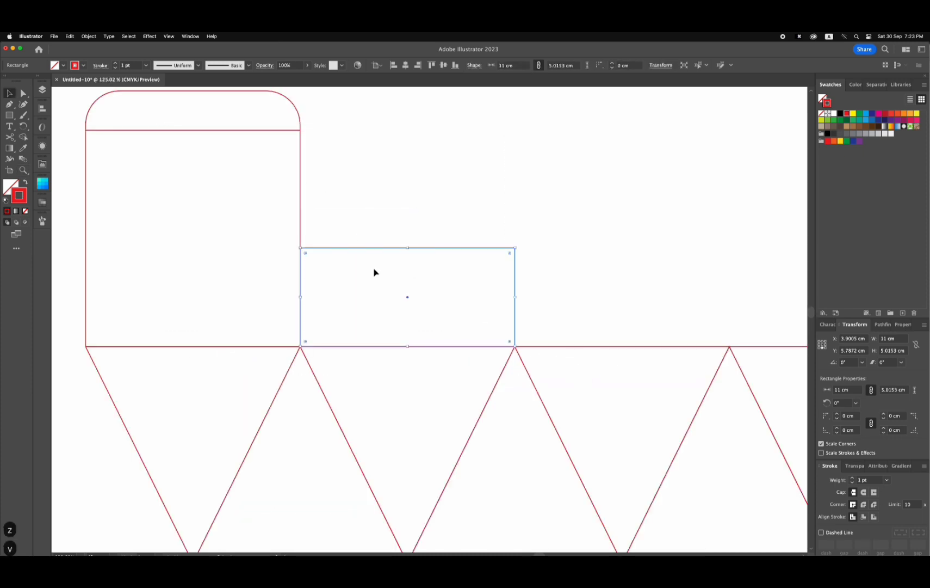
double_click(309, 251)
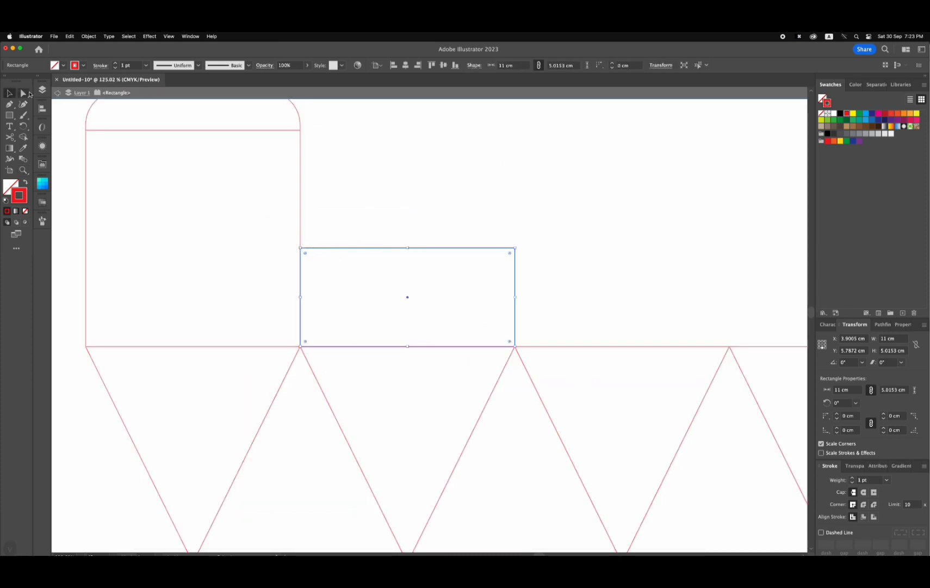
key("p")
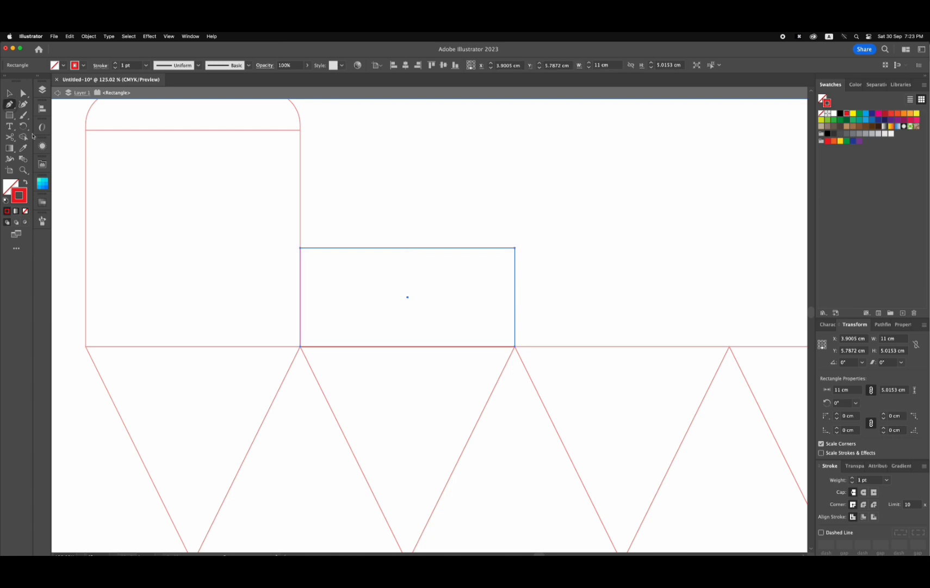
left_click(300, 336)
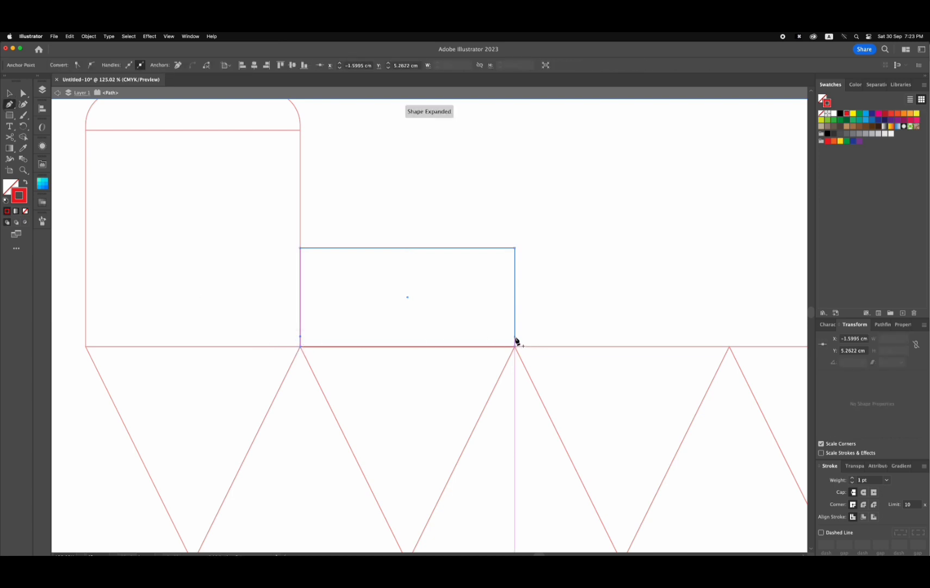
left_click(514, 324)
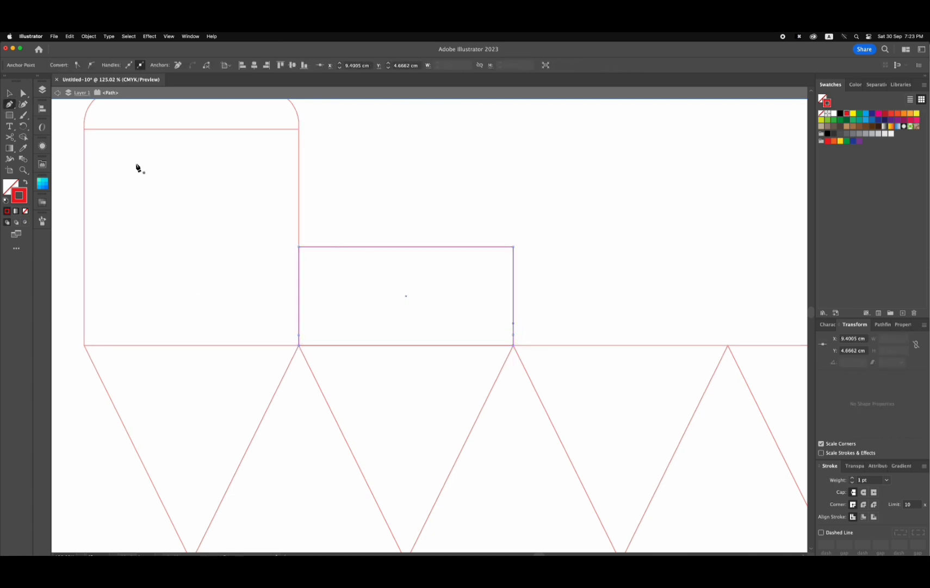
- Shape the rectangle into a flap by moving its left side slightly inward and tapering its right side inward with a small notch
left_click(23, 93)
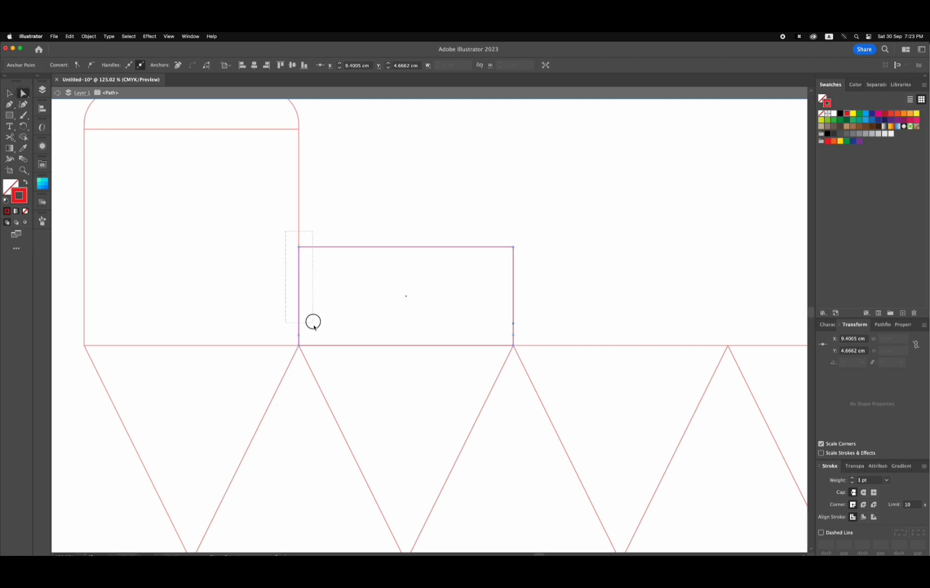
left_click_drag(300, 336, 308, 335)
left_click_drag(513, 247, 481, 246)
left_click_drag(514, 324, 501, 323)
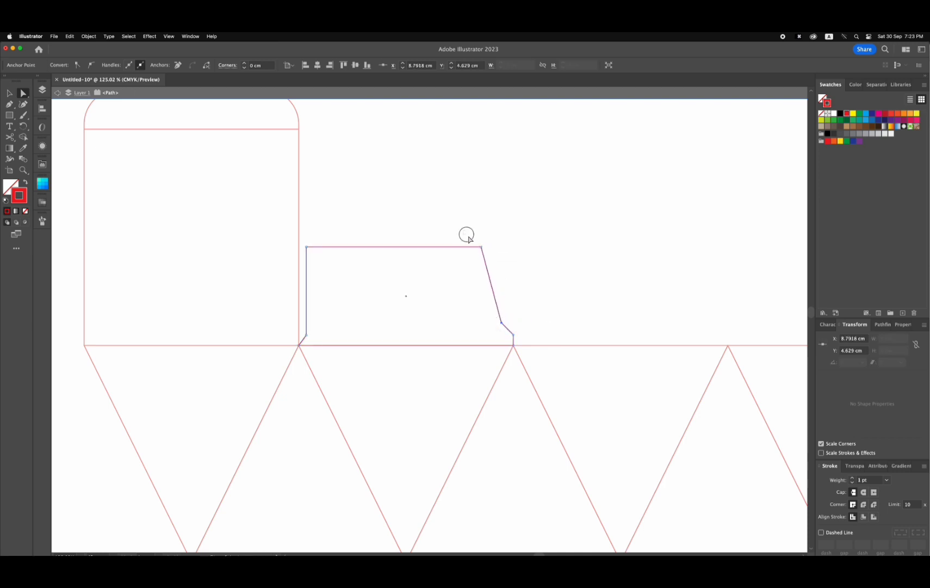
- Round the flap's top corner on the tapered side
left_click(481, 247)
left_click_drag(477, 254, 465, 257)
left_click(519, 259)
key("super+0")
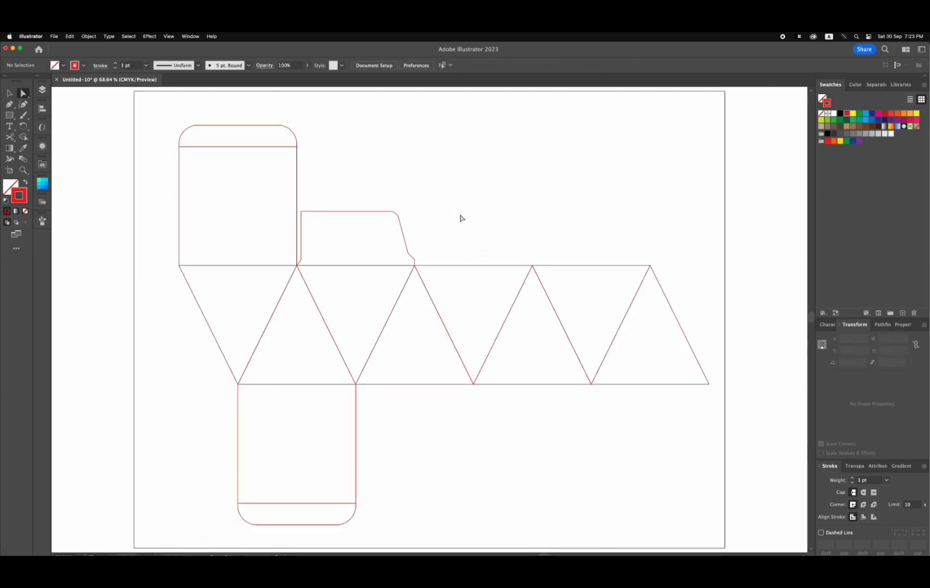
- Duplicate the tapered flap above the strip's fourth inverted triangle and reflect the copy across the vertical axis
key("v")
left_click_drag(306, 215, 538, 216)
right_click(559, 235)
mouse_move(587, 431)
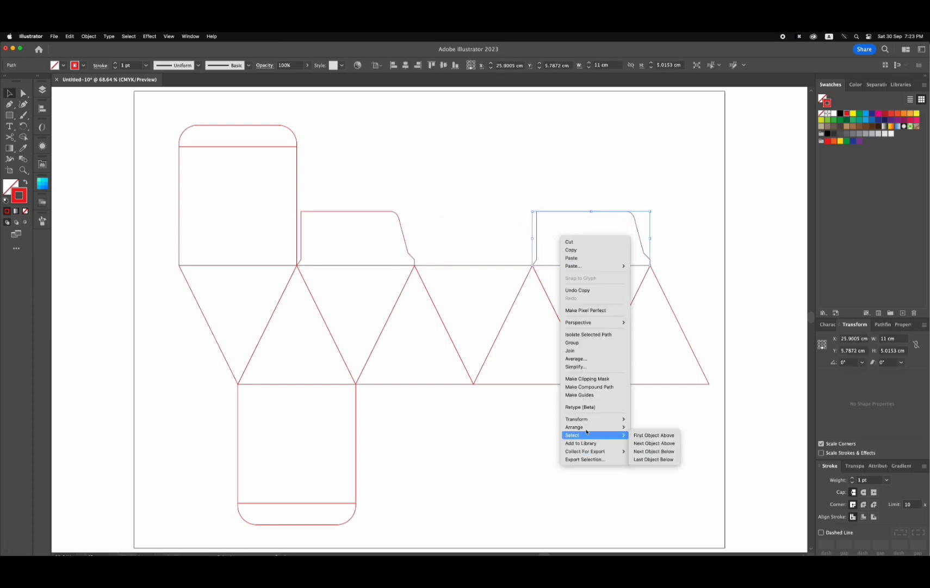
left_click(647, 443)
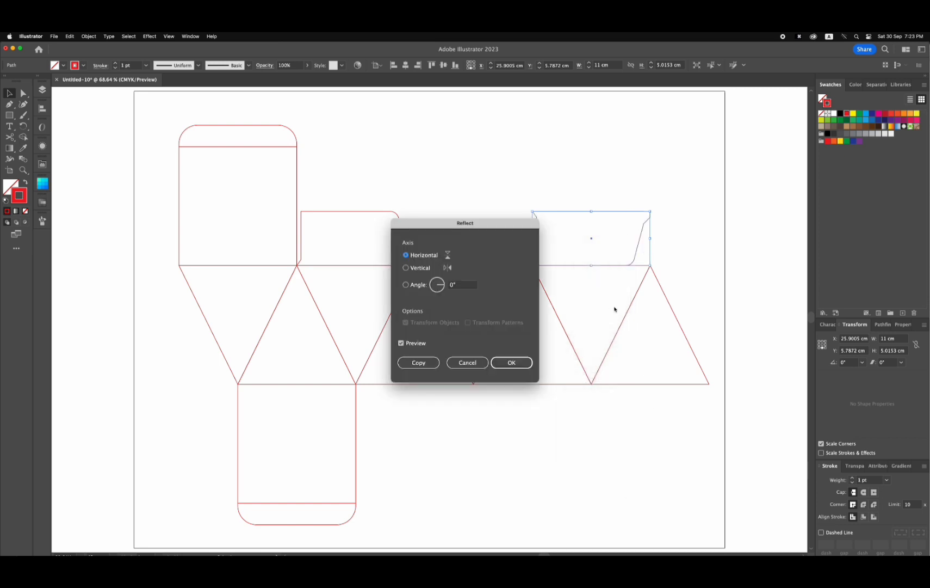
left_click(425, 269)
left_click(512, 362)
left_click(417, 214)
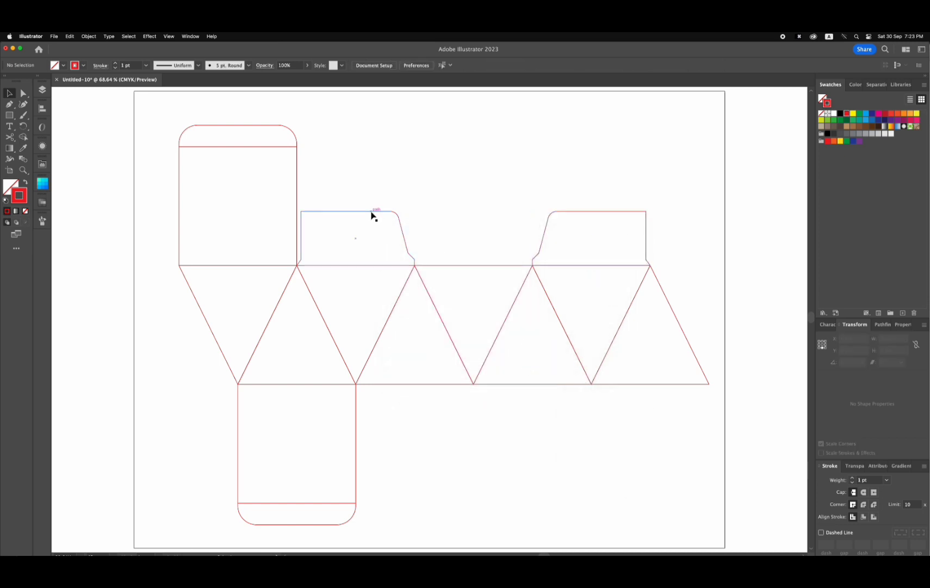
- Duplicate the first tapered flap below the strip beside the lower square and reflect the copy across the horizontal axis
left_click_drag(374, 212, 434, 398)
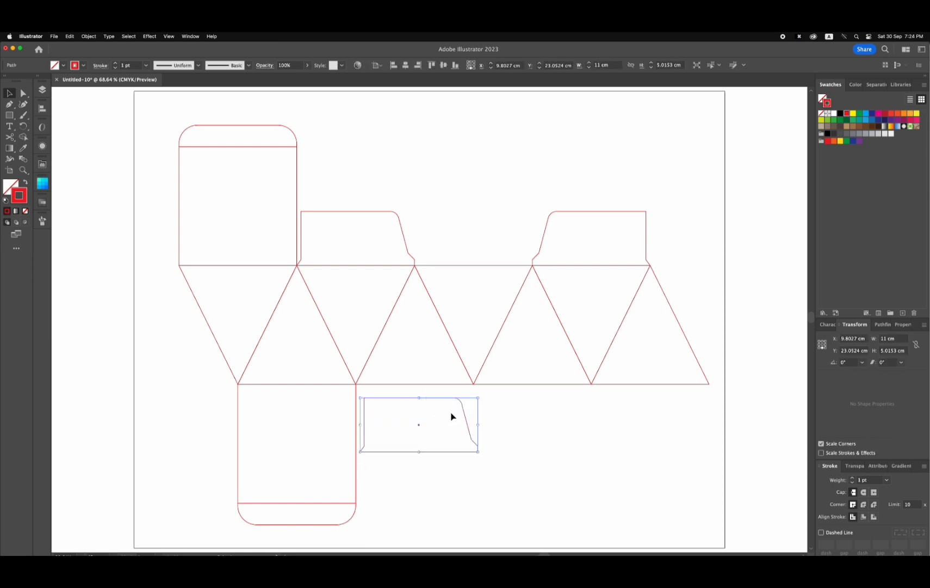
right_click(452, 417)
mouse_move(484, 511)
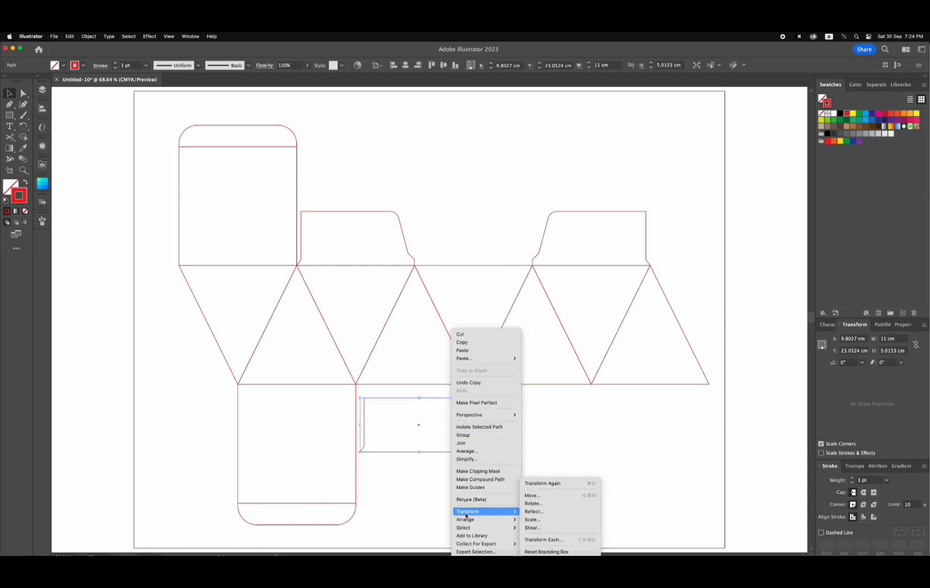
left_click(533, 511)
left_click(406, 255)
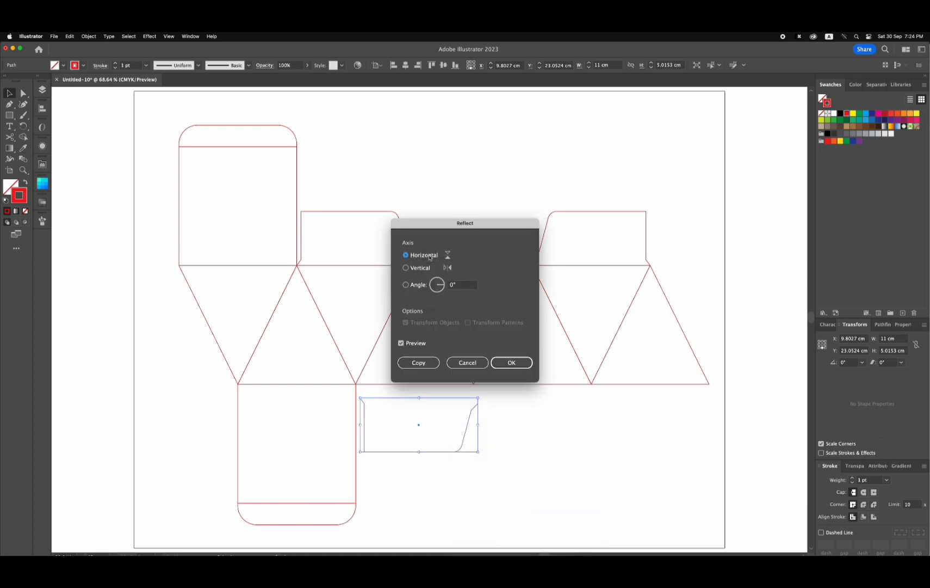
left_click(501, 371)
- Seat the lower flap against the strip, then duplicate it under the last upright triangle and reflect that copy across the vertical axis
left_click_drag(405, 404, 597, 395)
left_click(357, 397)
right_click(598, 396)
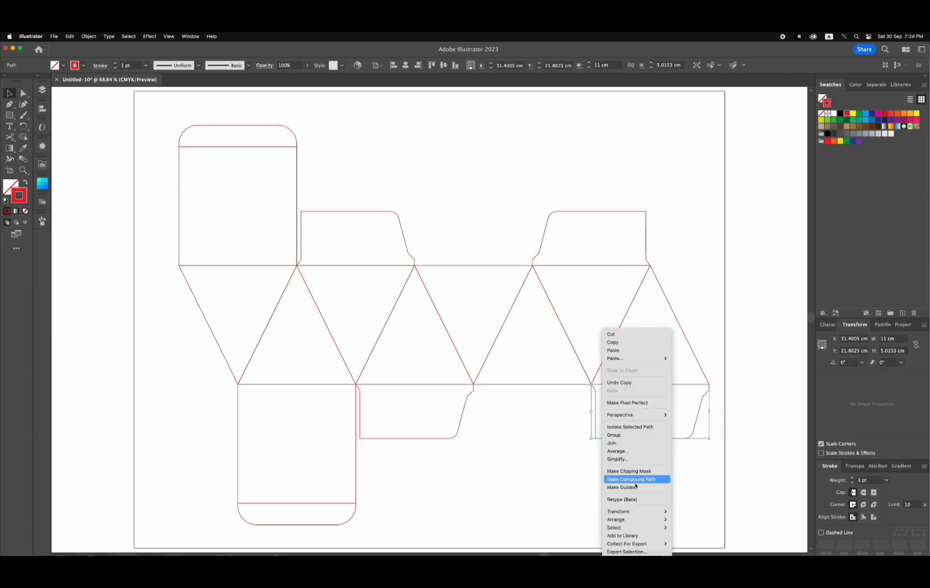
mouse_move(628, 521)
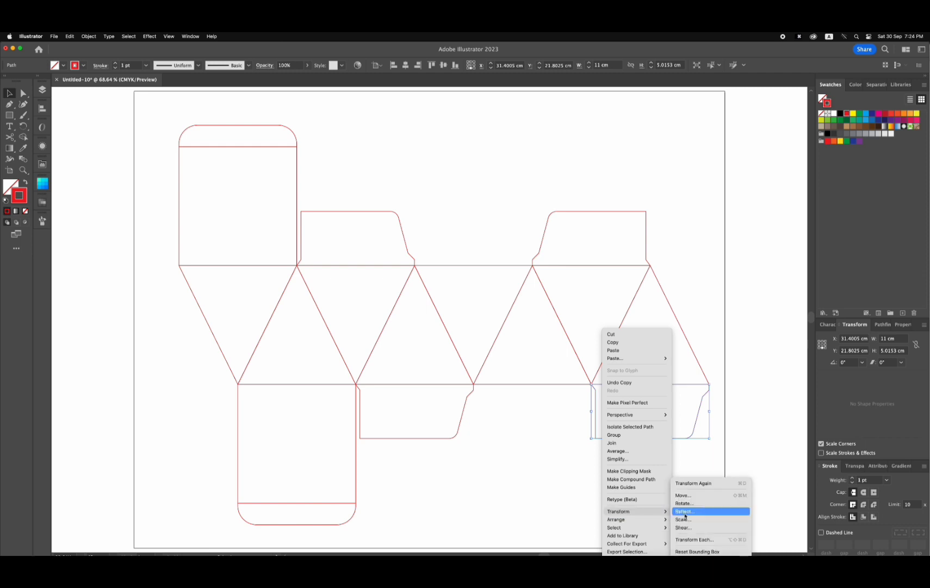
left_click(684, 511)
left_click(406, 268)
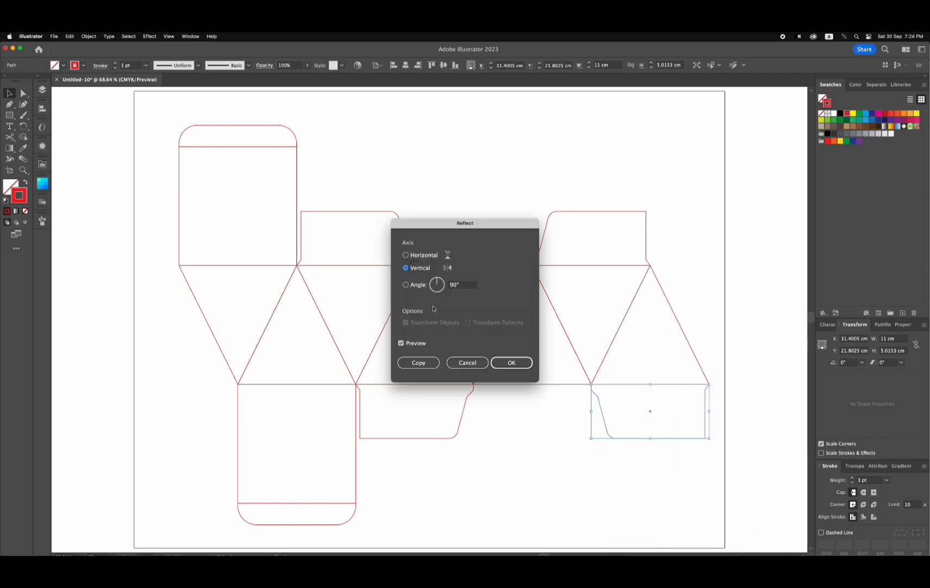
left_click(510, 363)
left_click(553, 423)
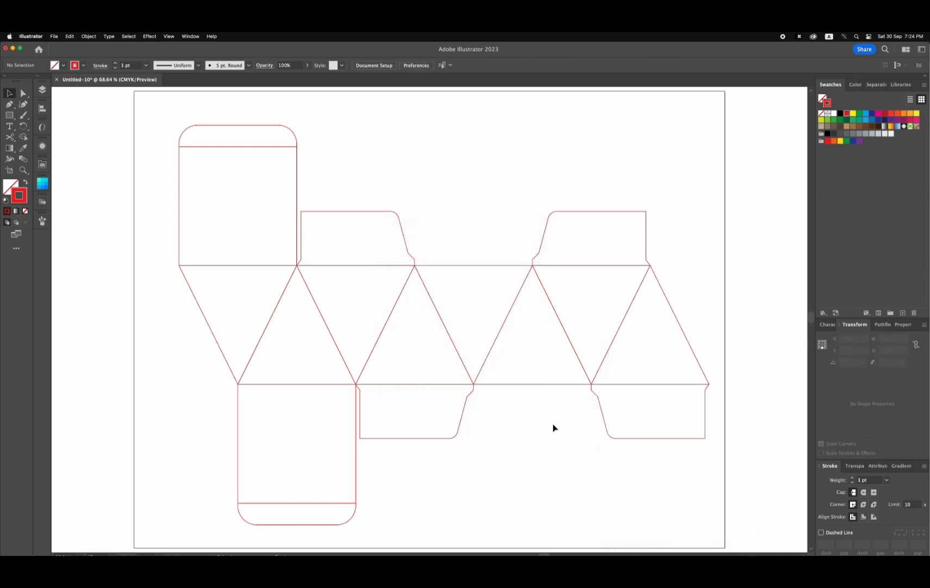
- Draw an 11 cm high rectangle at the strip's far-right corner and set its width to 2 cm from the middle-left reference point
left_click_drag(569, 428, 482, 422)
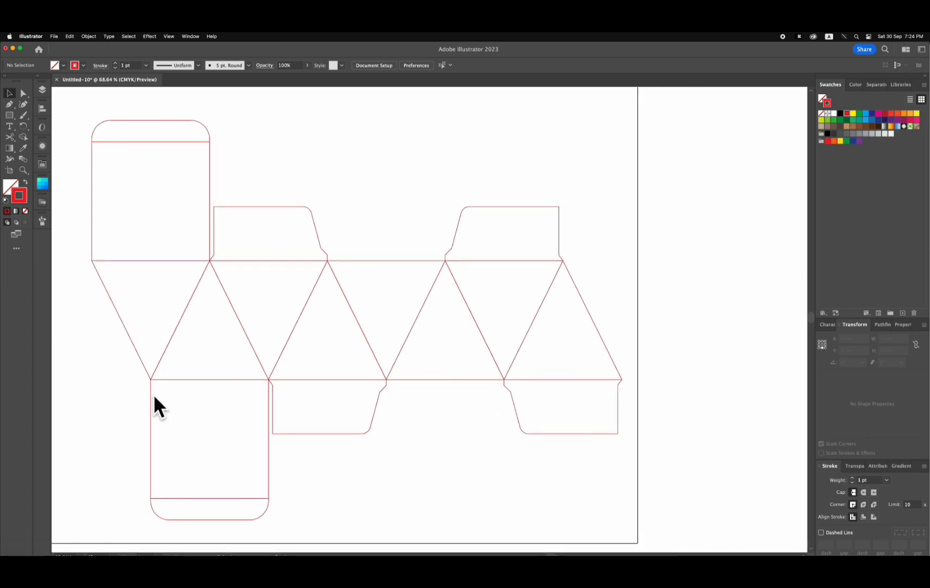
left_click(13, 116)
left_click_drag(623, 379, 629, 261)
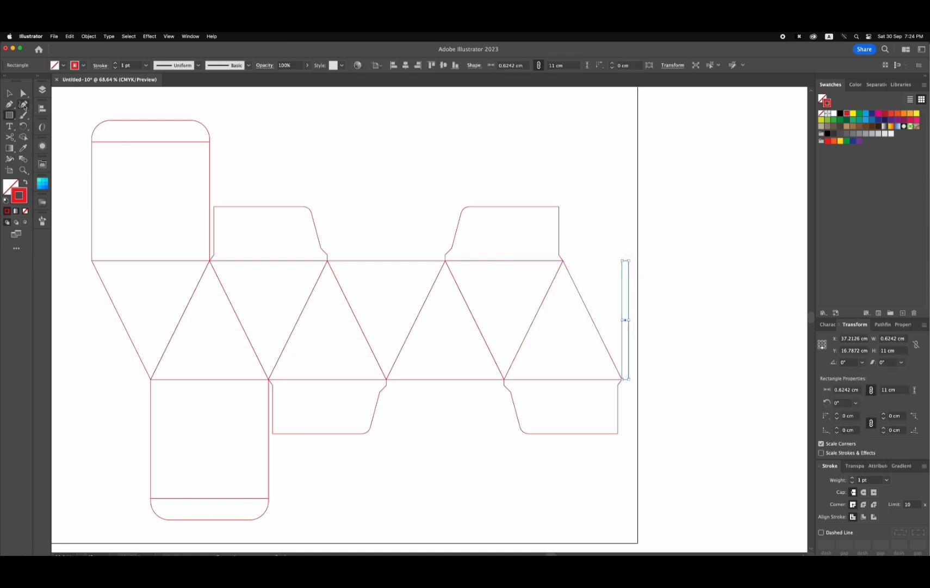
left_click(9, 93)
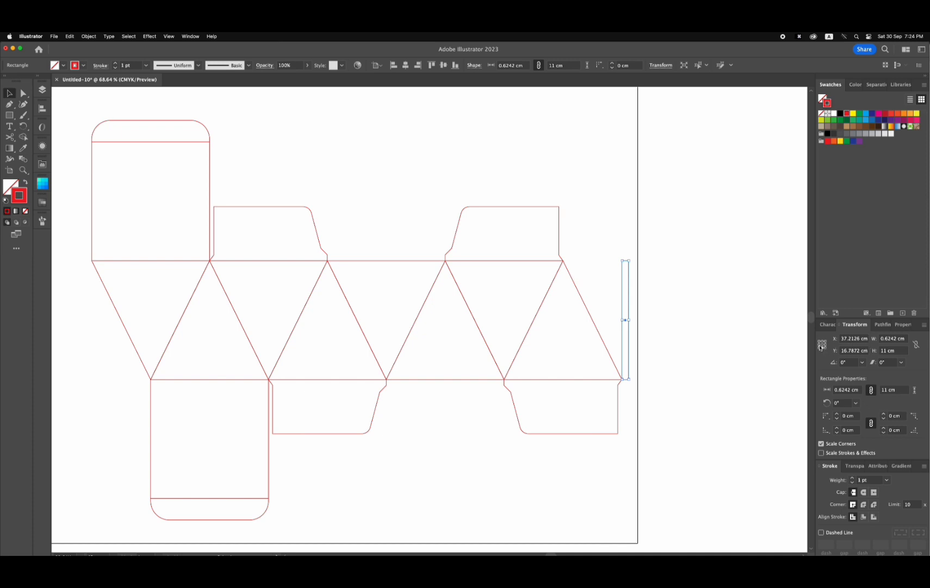
double_click(891, 339)
type("2")
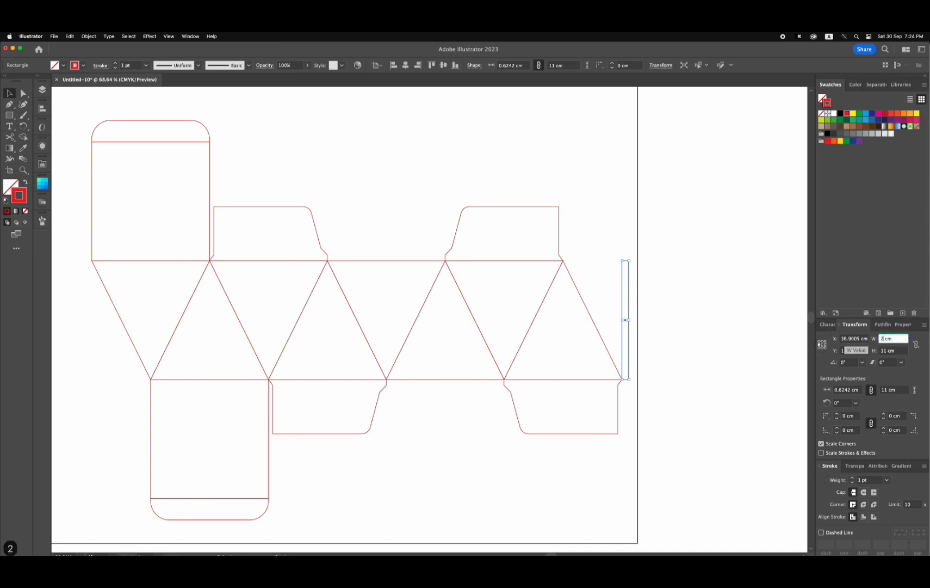
key("Return")
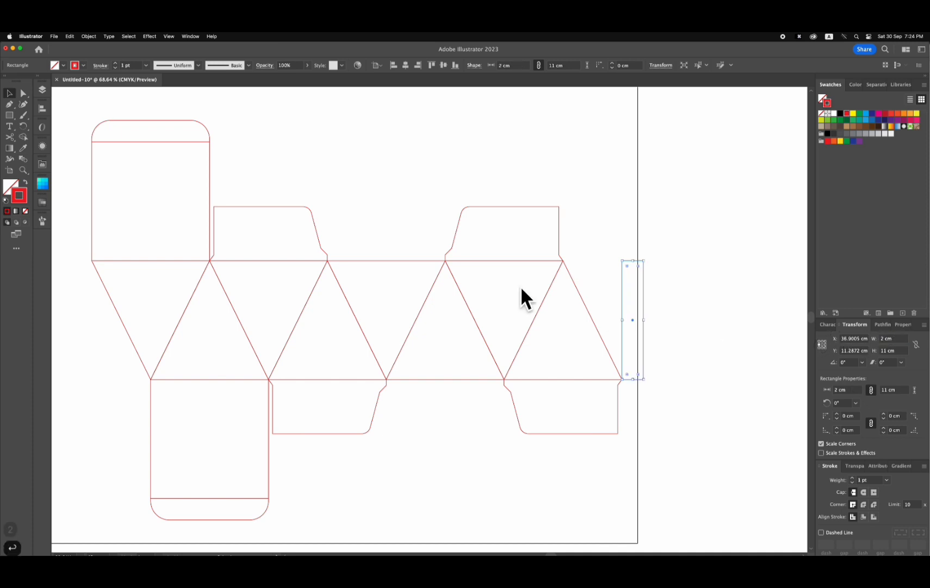
- Rotate the 2 cm wide rectangle about 26.7° onto the strip's slanted right edge and lengthen it to about 12.25 cm to fit
left_click(24, 127)
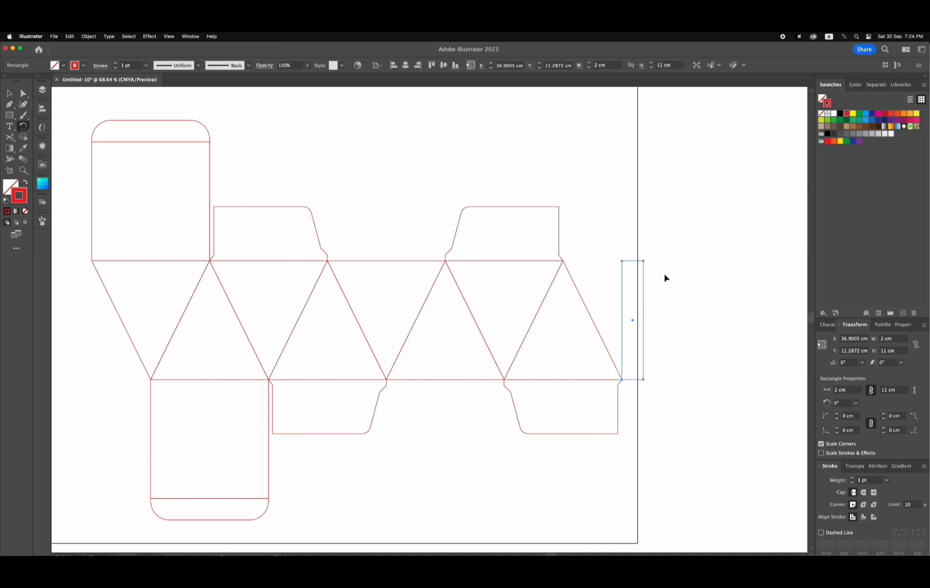
left_click_drag(665, 276, 574, 256)
left_click(9, 94)
left_click(644, 298)
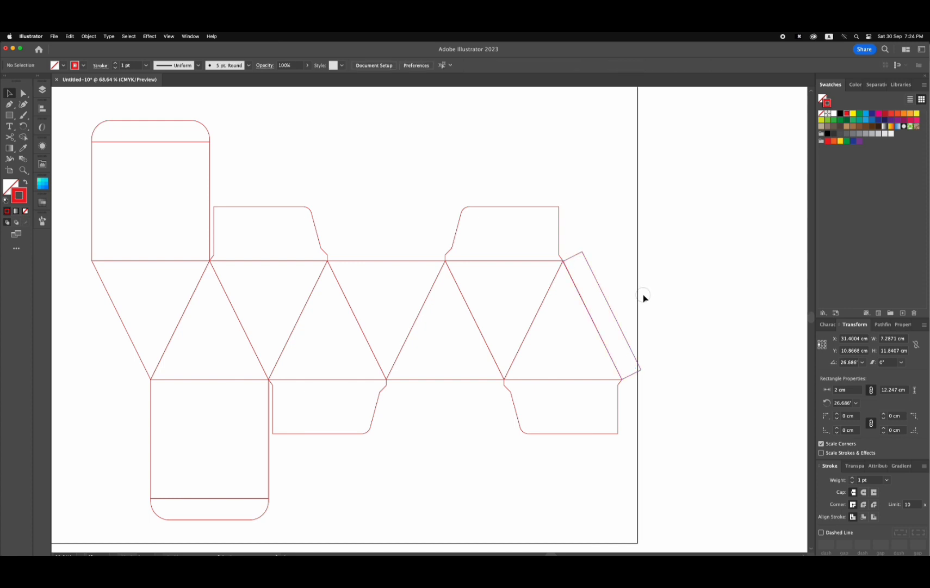
left_click(600, 278)
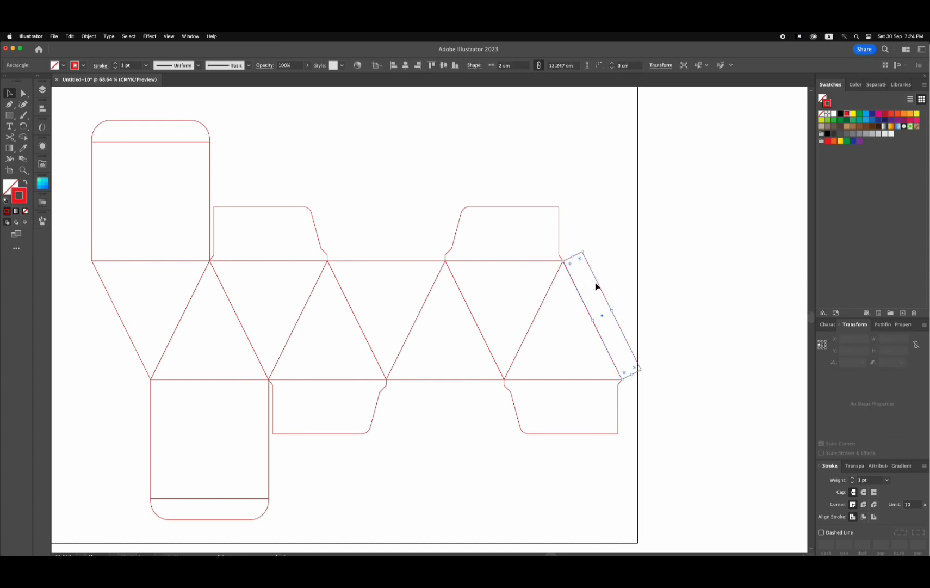
- Rotate the glue flap rectangle about the strip's lower end corner to about 26.5° so it follows the slanted edge
key("r")
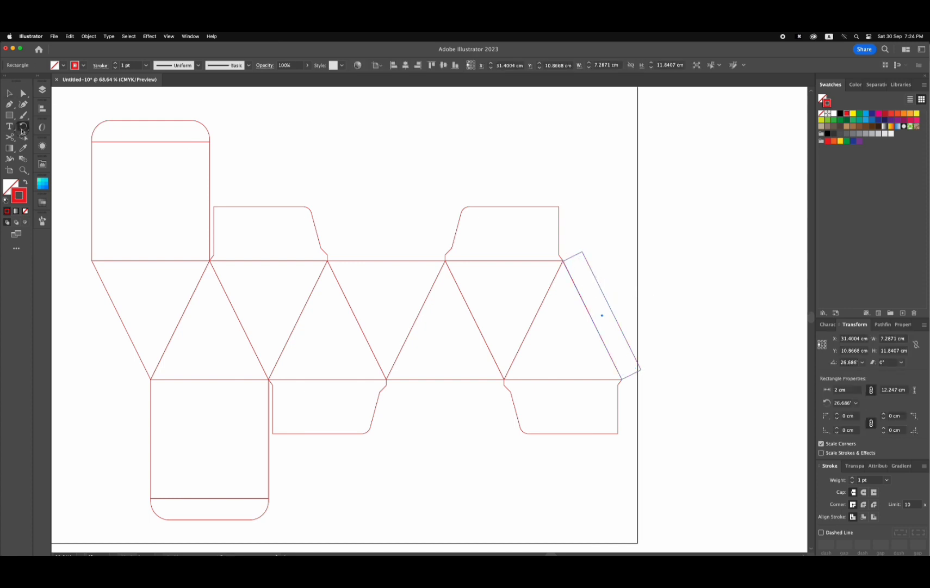
left_click(622, 379)
left_click_drag(598, 243, 598, 242)
left_click(9, 94)
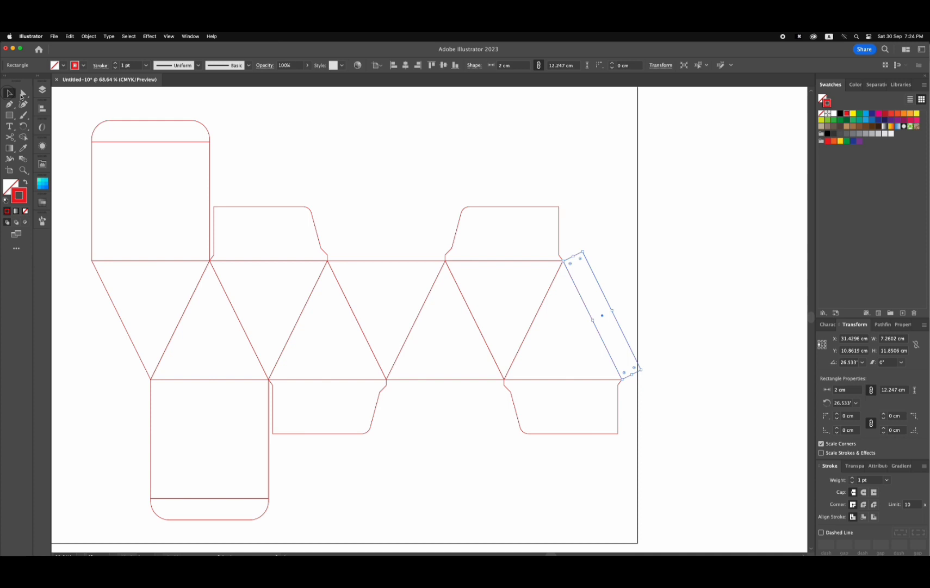
left_click(303, 127)
- Taper the glue flap by moving its upper outer corner level with the strip's upper edge and its lower outer corner slightly up the outer side
left_click(23, 94)
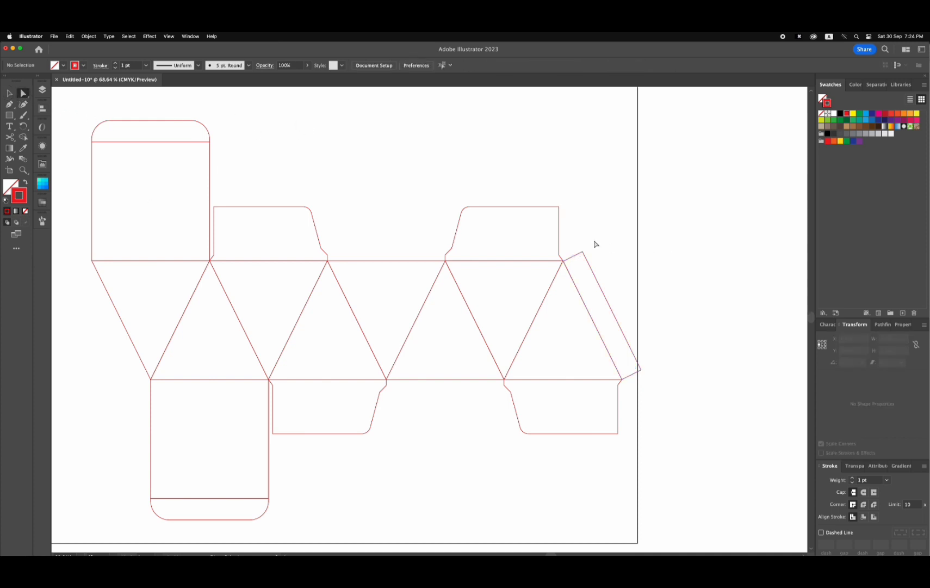
left_click(583, 252)
left_click_drag(582, 253, 586, 262)
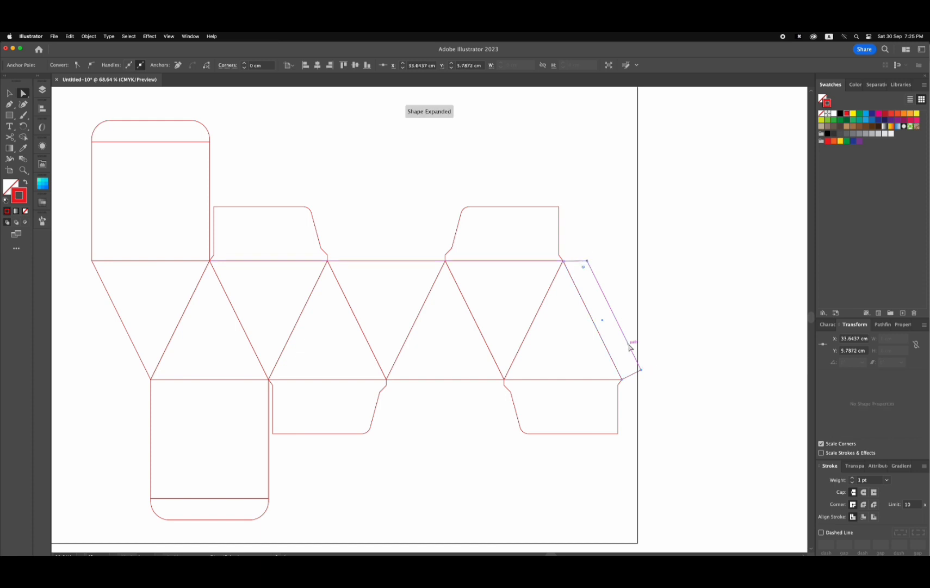
left_click_drag(641, 369, 637, 363)
left_click(671, 357)
- Group all the dieline outlines and center the group horizontally and vertically on the artboard
scroll(671, 358, "left", 3)
key("v")
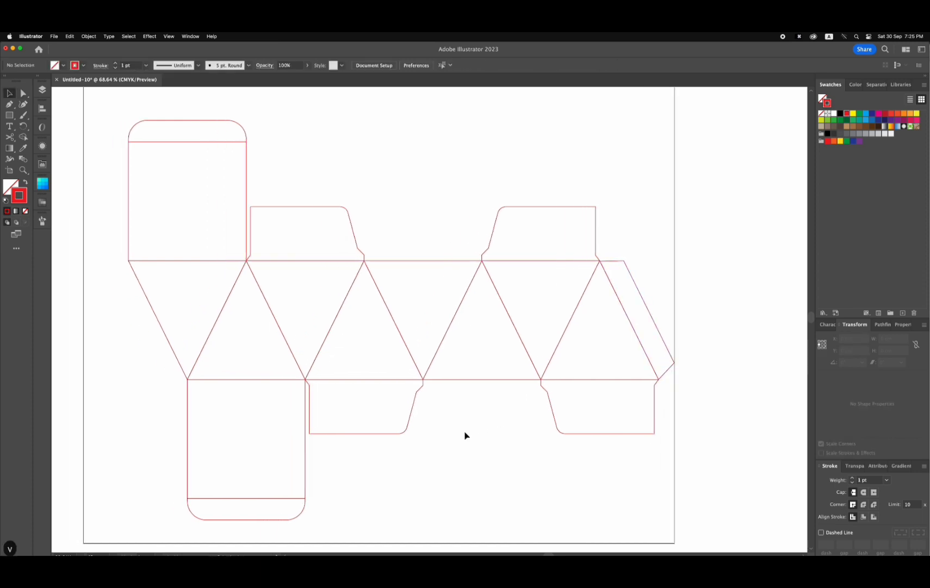
key("super+minus")
key("super+minus")
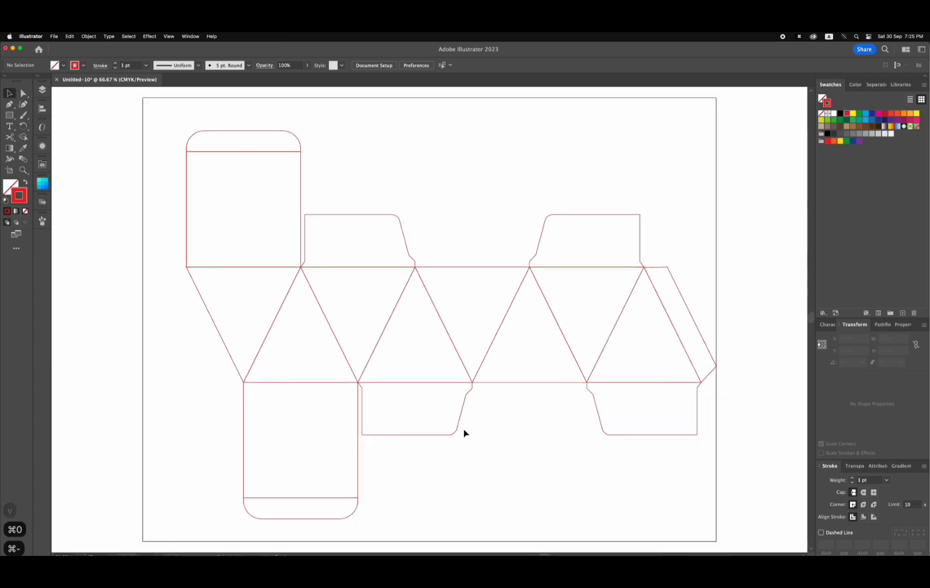
key("super+0")
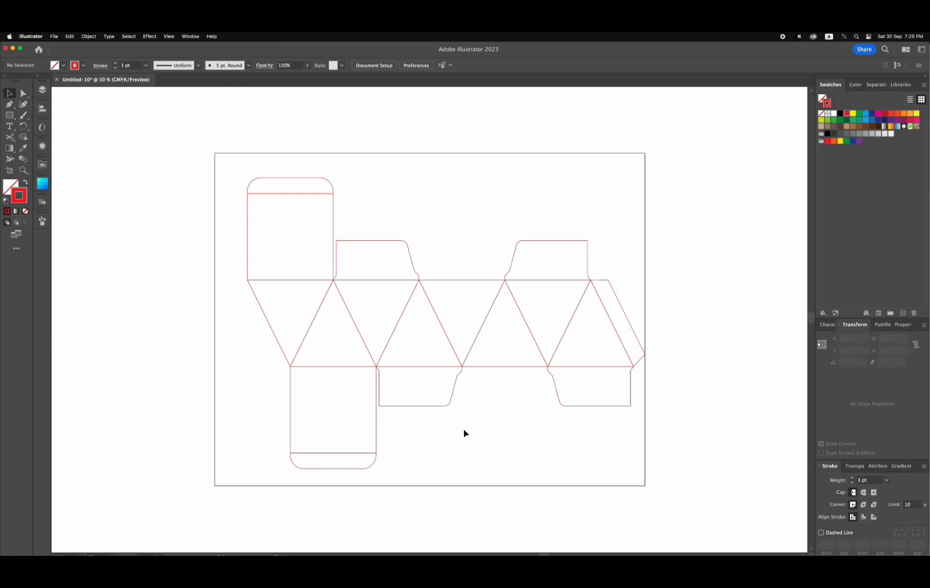
key("super+0")
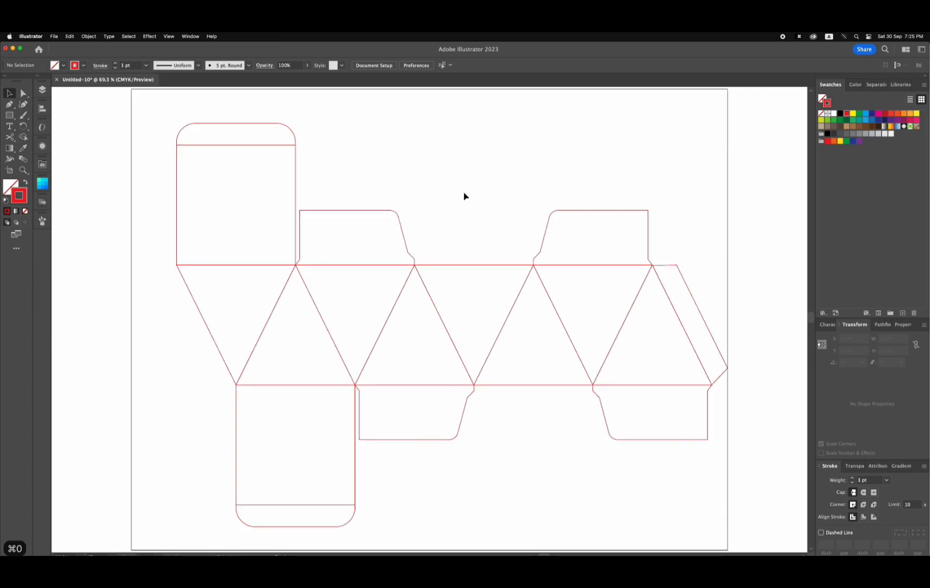
left_click_drag(137, 105, 737, 540)
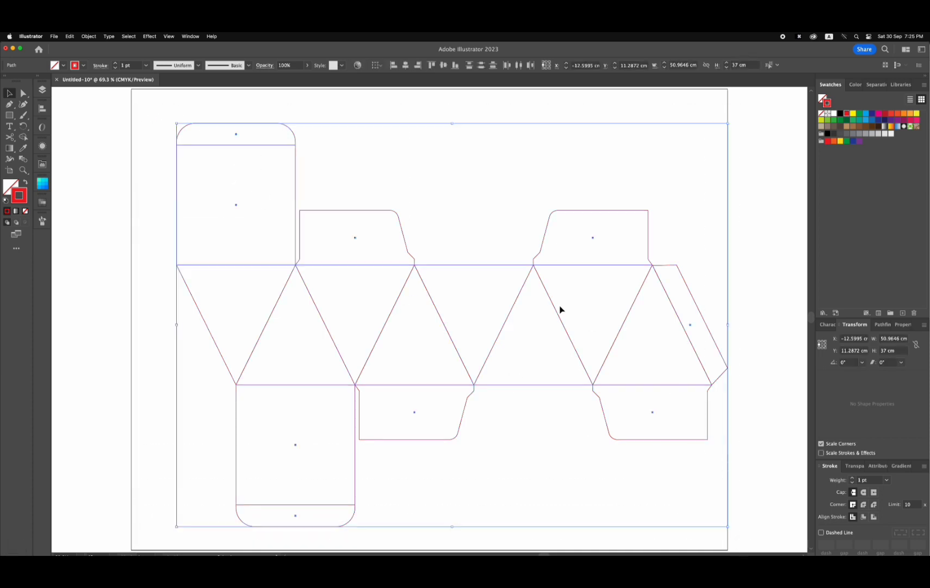
right_click(244, 195)
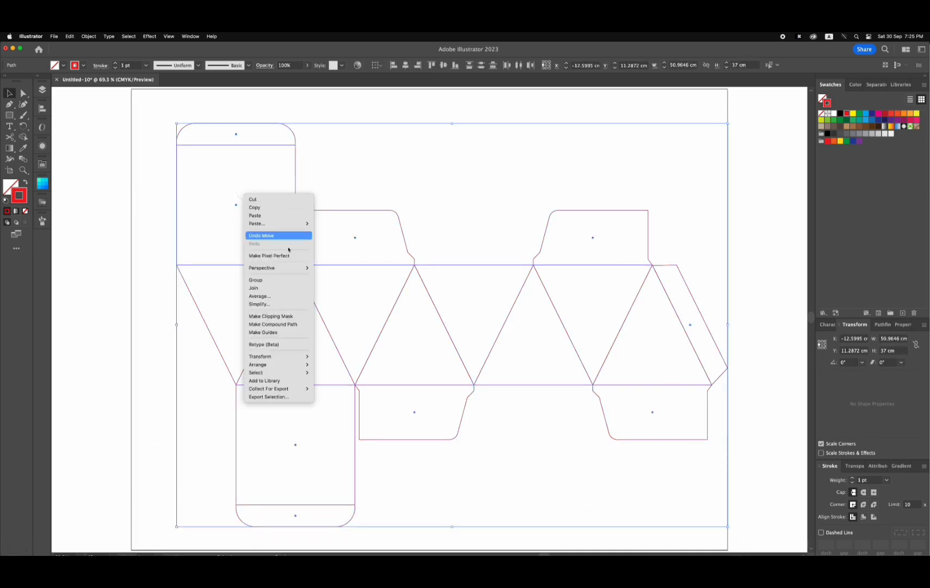
left_click(272, 279)
left_click(405, 64)
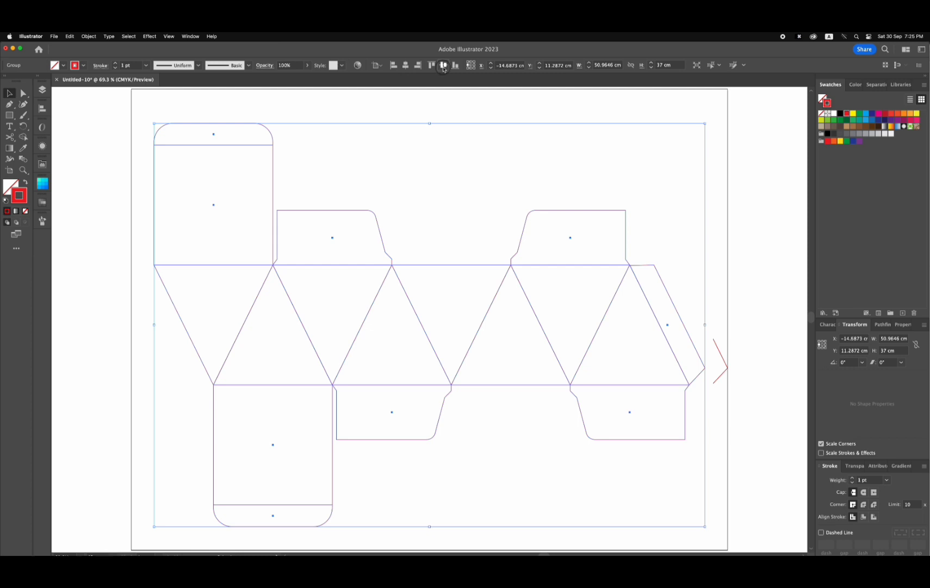
left_click(443, 64)
left_click(435, 169)
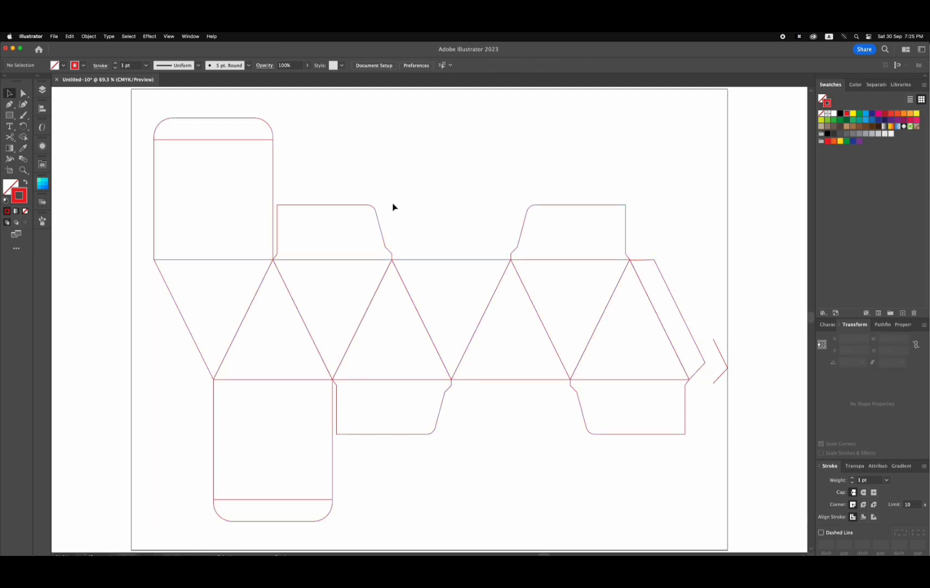